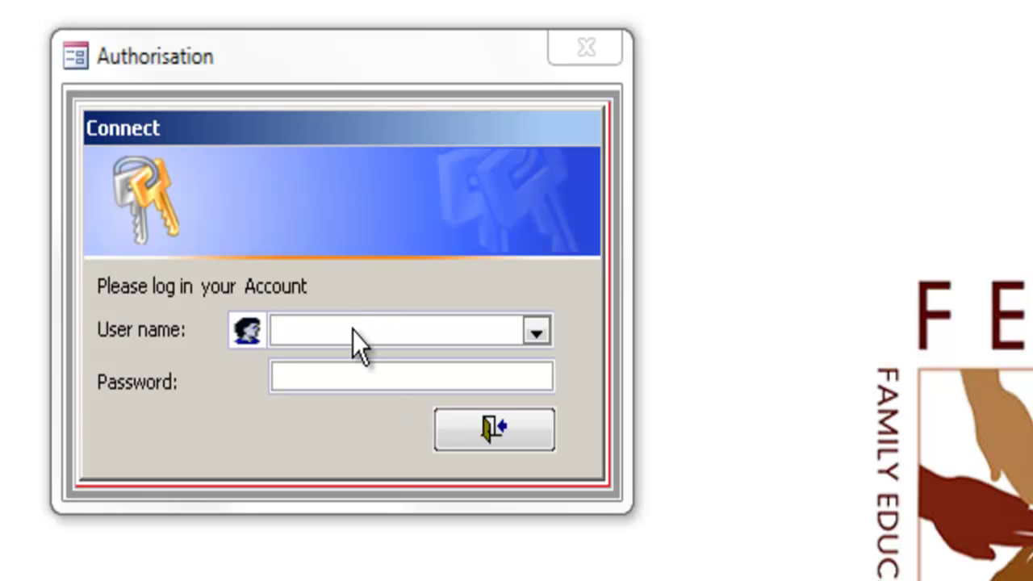
Log in to the FERC database as user Admin with the account password
left_click(355, 330)
key("Tab")
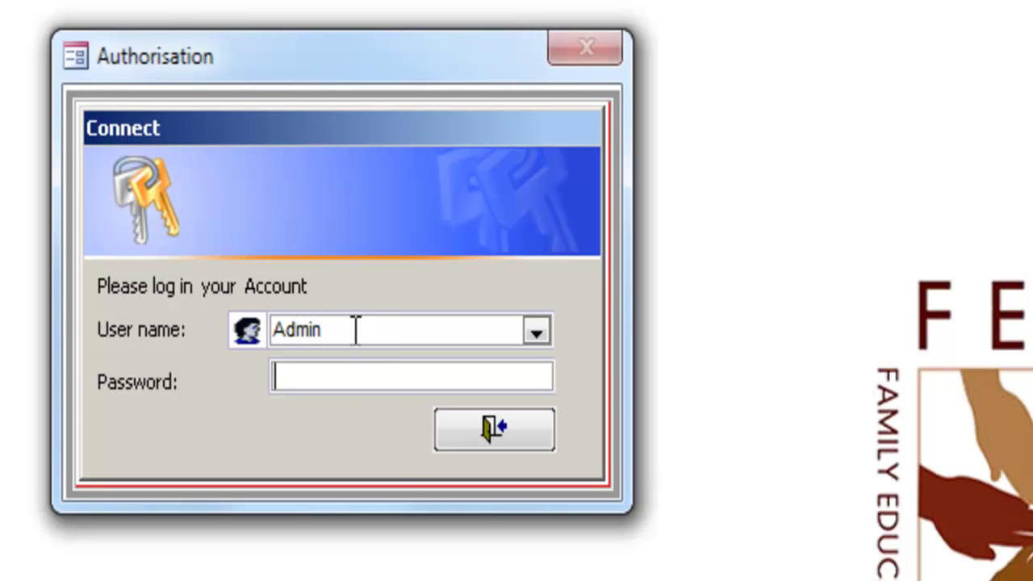
left_click(488, 428)
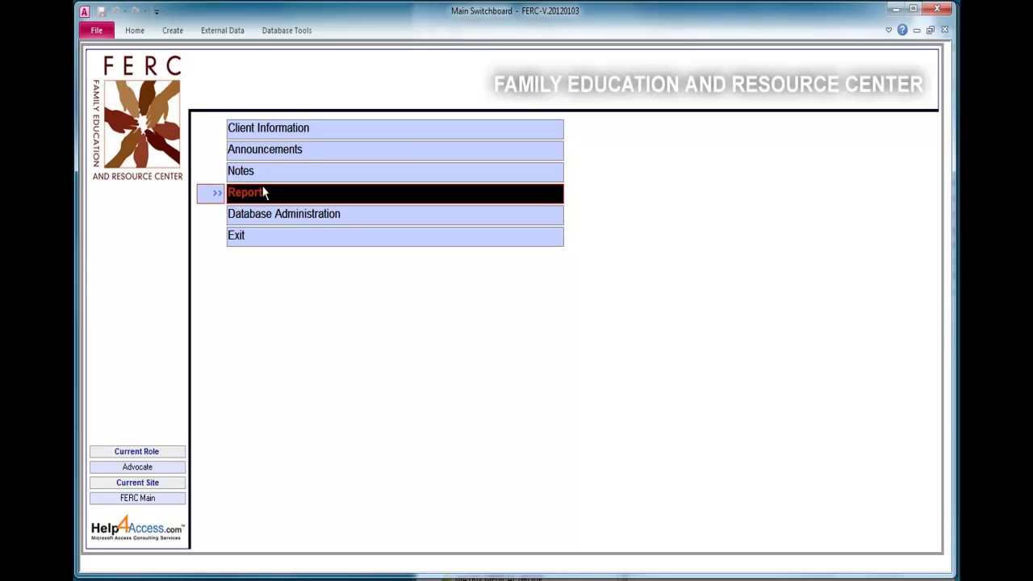
key("Down")
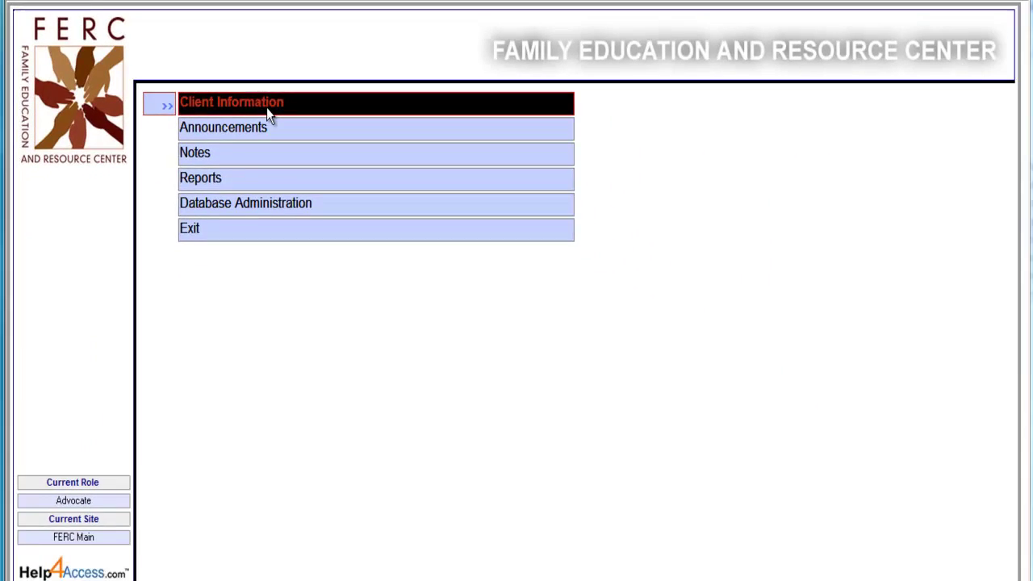
Open Client Information from the Main Switchboard to list all client records
left_click(316, 170)
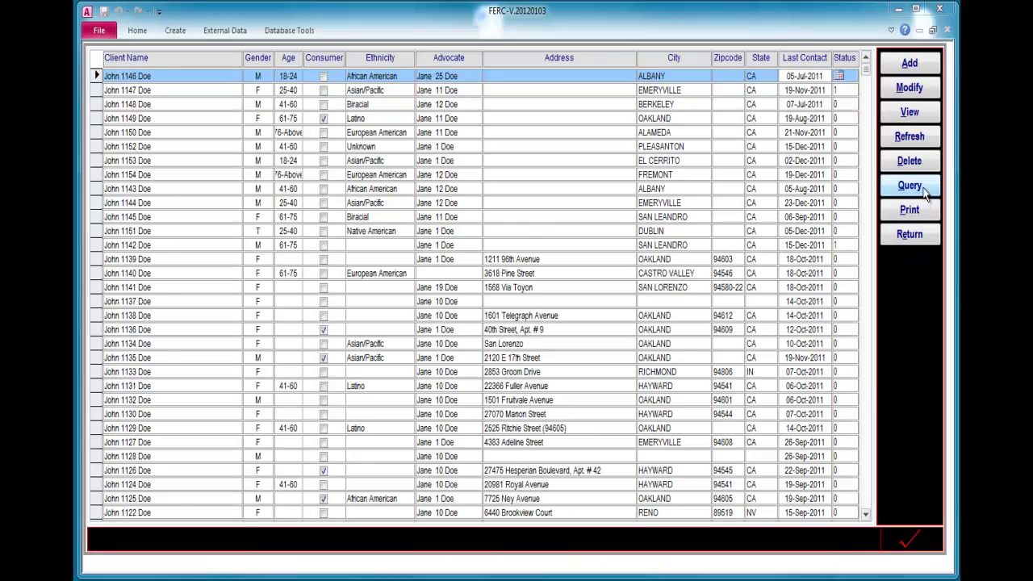
Search clients with Client Name LIKE *99* in the Search Query form and show the data
left_click(884, 416)
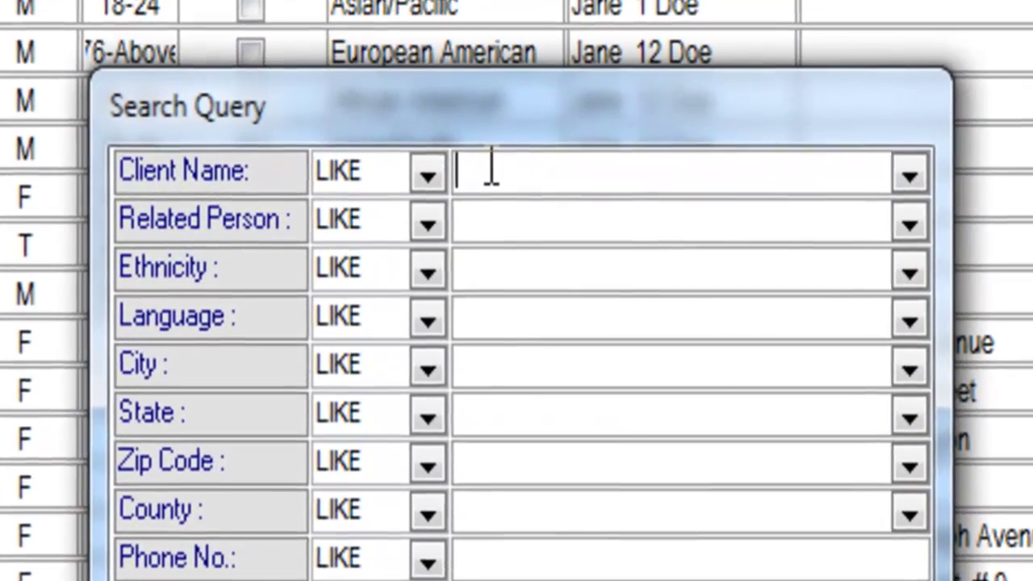
type("*9")
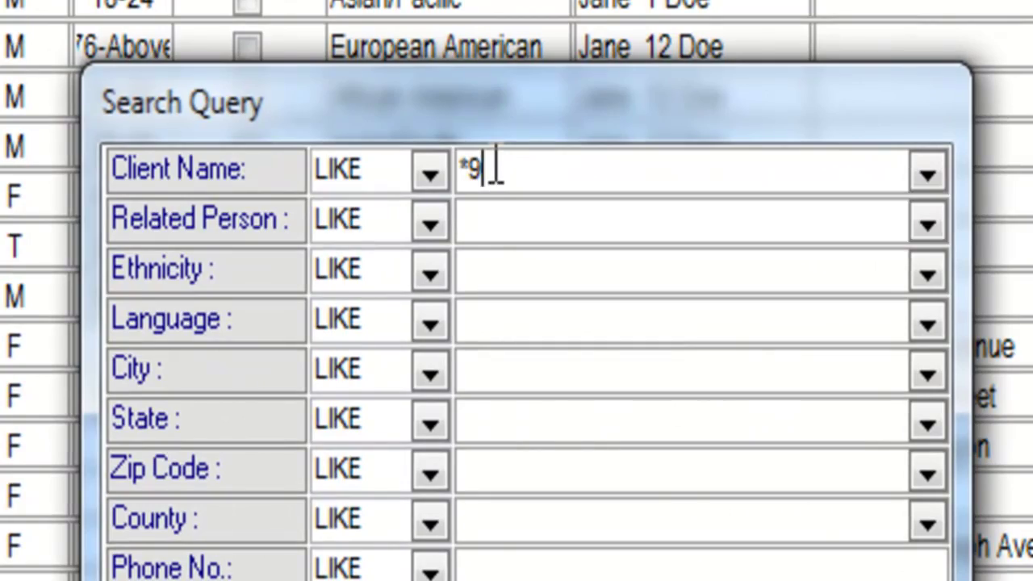
type("9*")
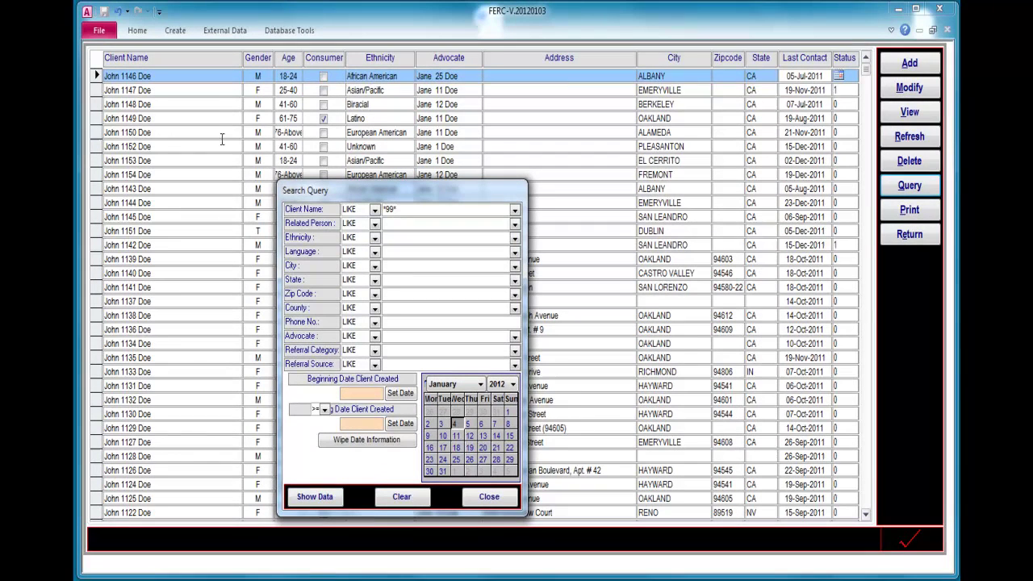
left_click(319, 496)
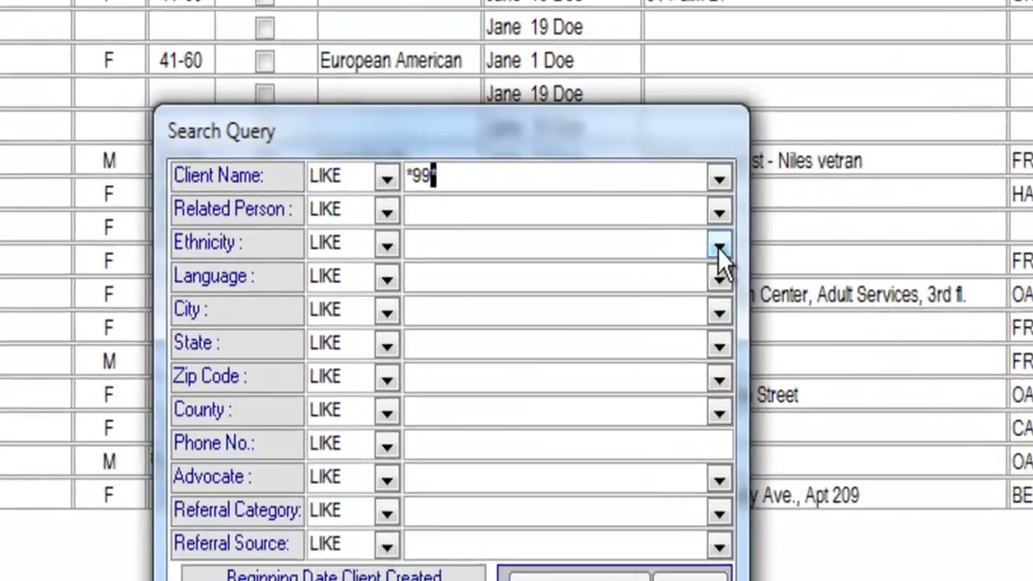
Add Ethnicity African American to the search criteria and rerun it
left_click(718, 247)
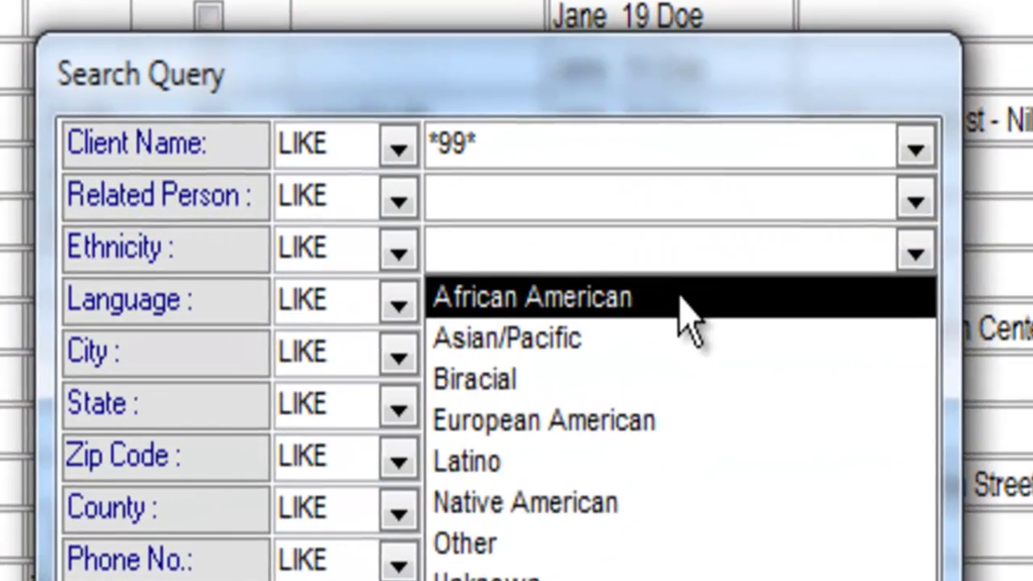
left_click(601, 285)
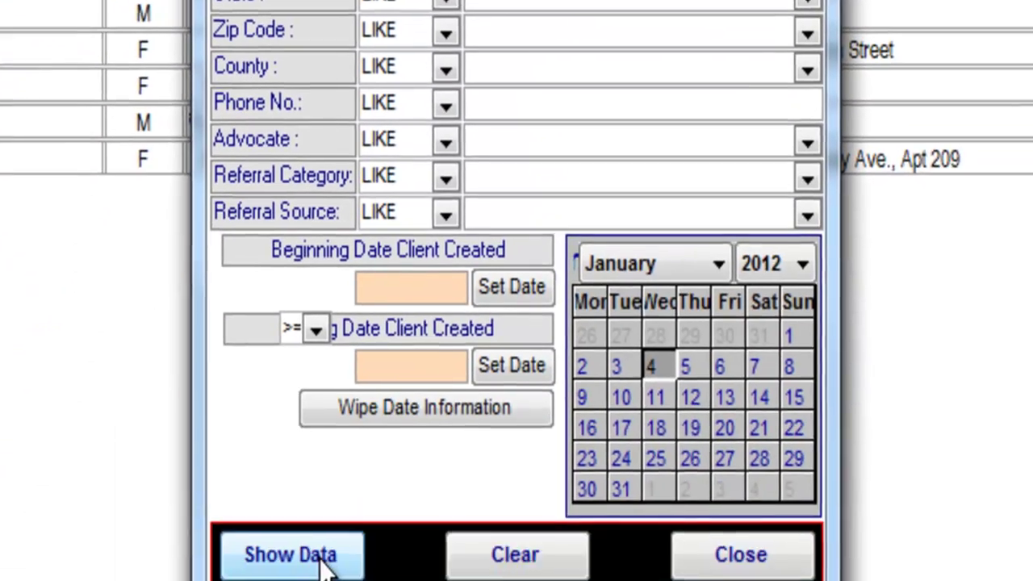
left_click(326, 531)
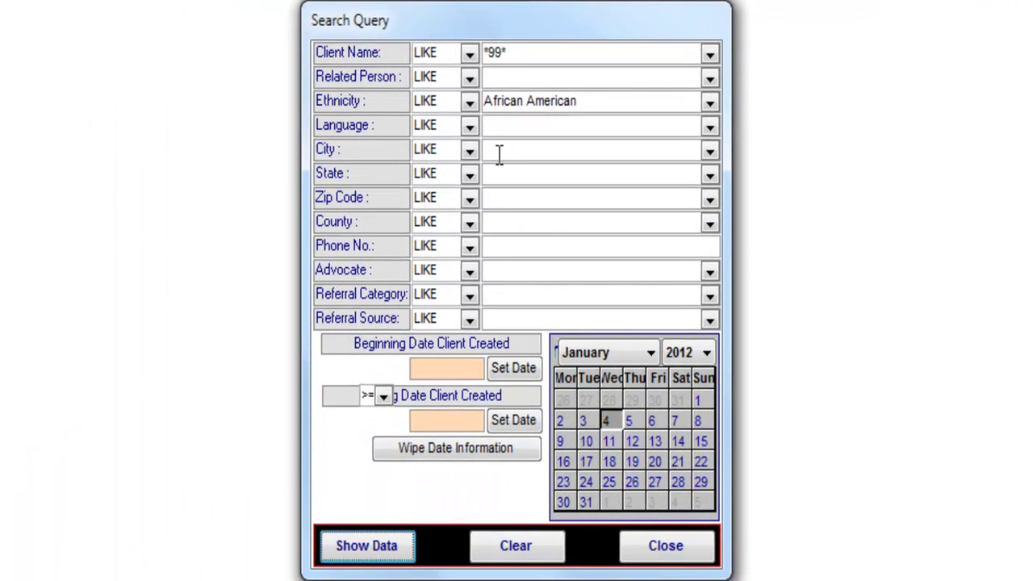
Set the City condition to NOT LIKE with value OAKLAND
left_click(471, 152)
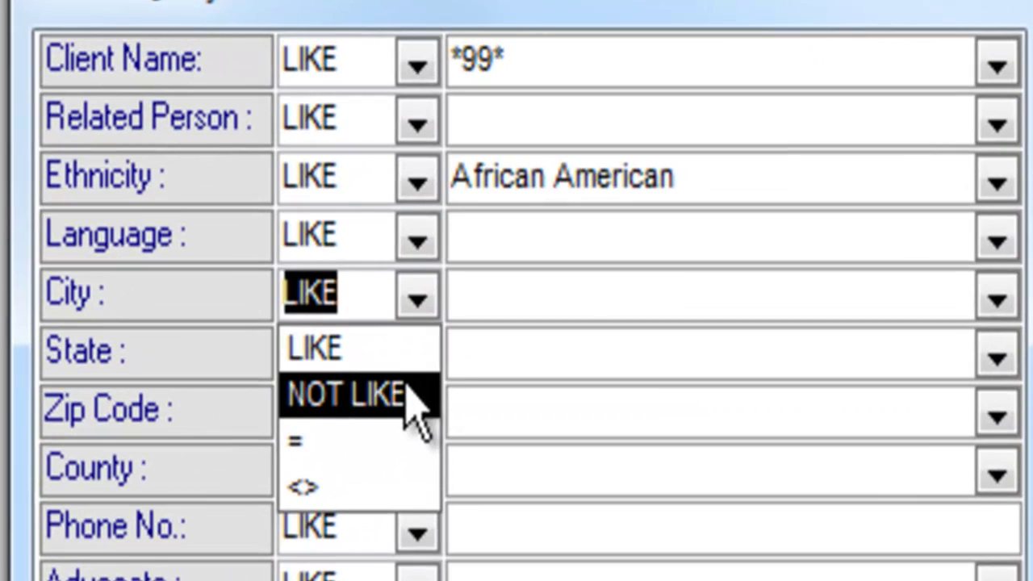
left_click(467, 196)
left_click(900, 295)
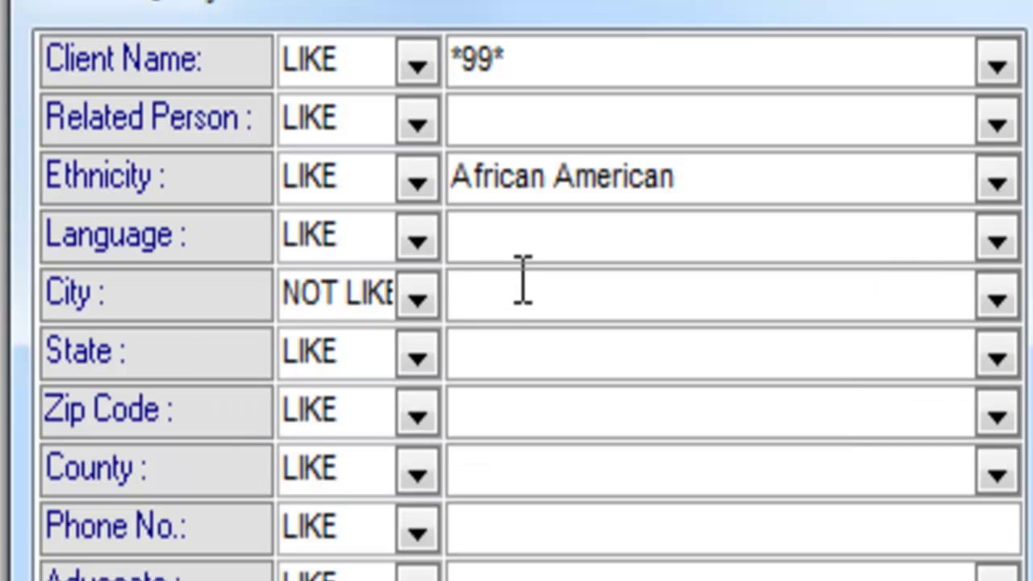
type("oak")
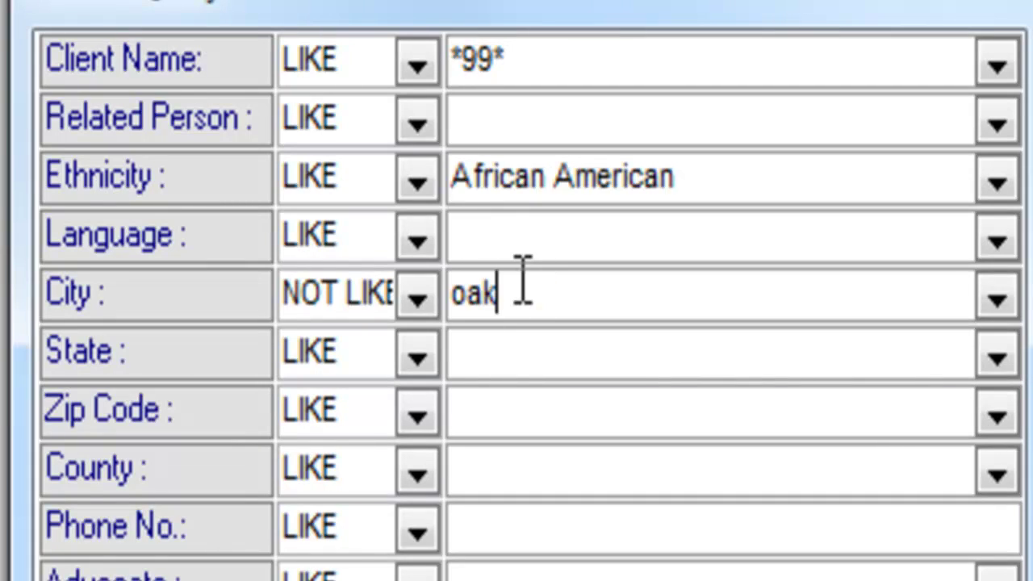
key("BackSpace")
key("BackSpace")
key("BackSpace")
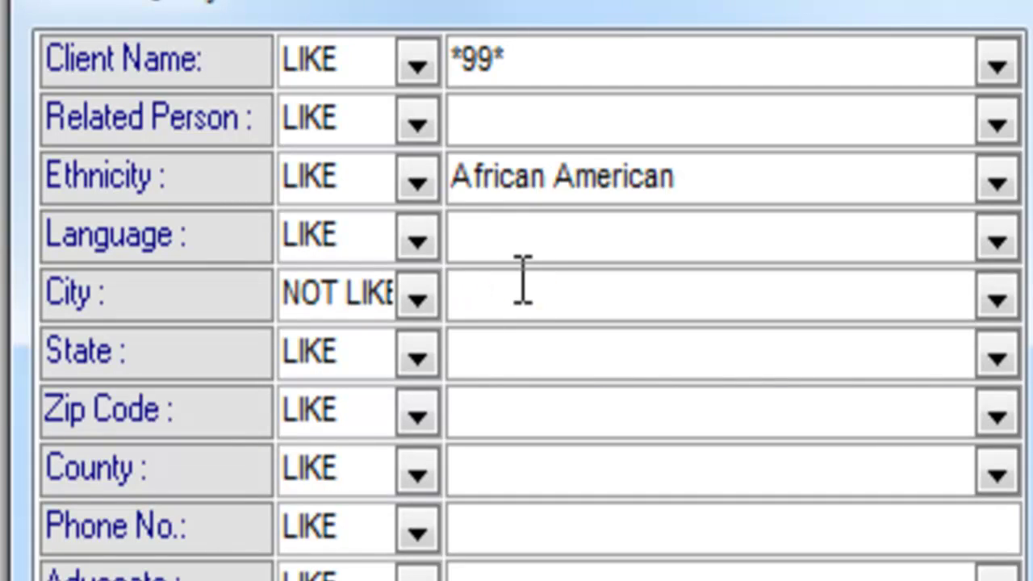
type("o BRIEN")
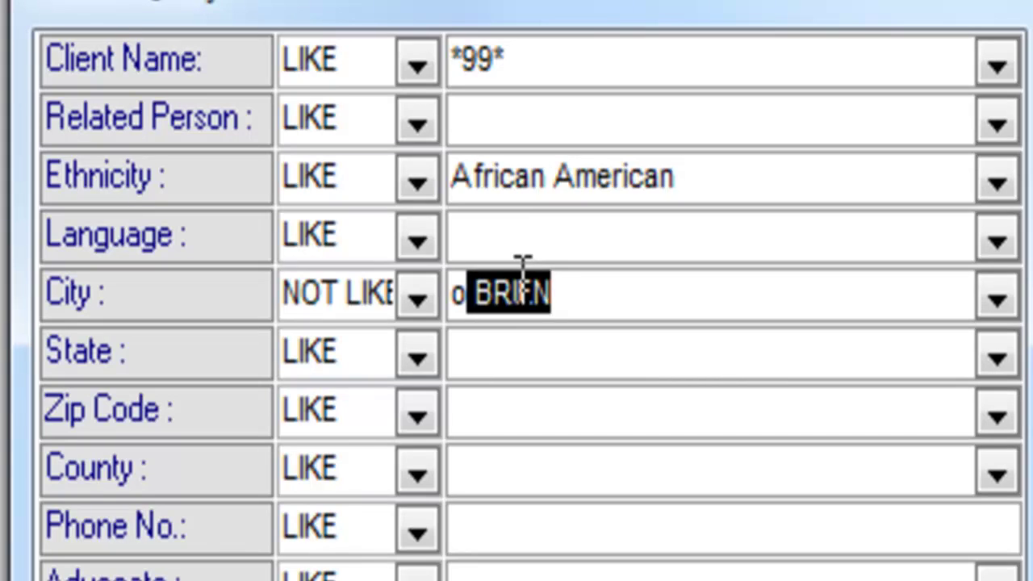
type("ka")
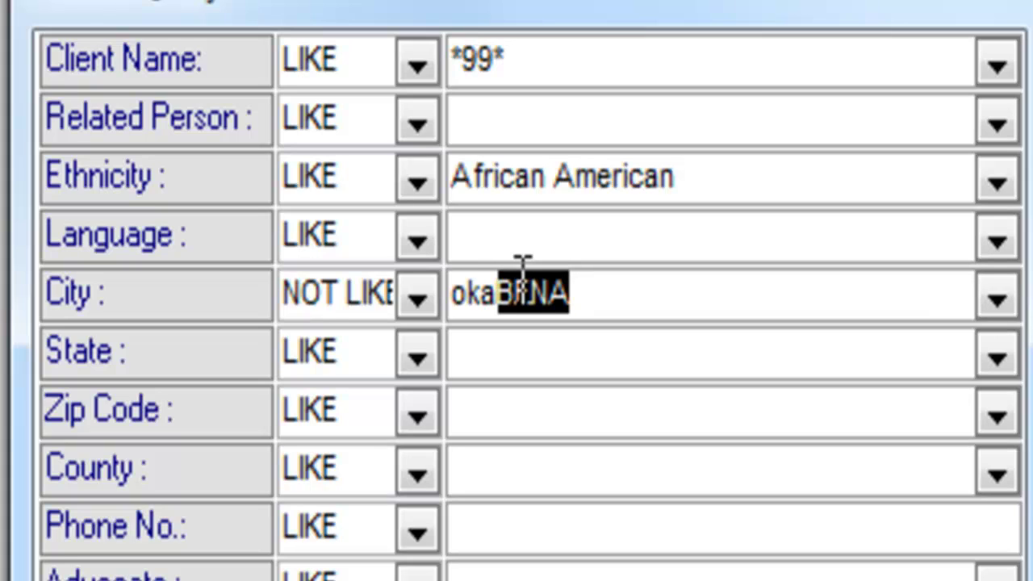
type("k")
key("BackSpace")
key("BackSpace")
key("BackSpace")
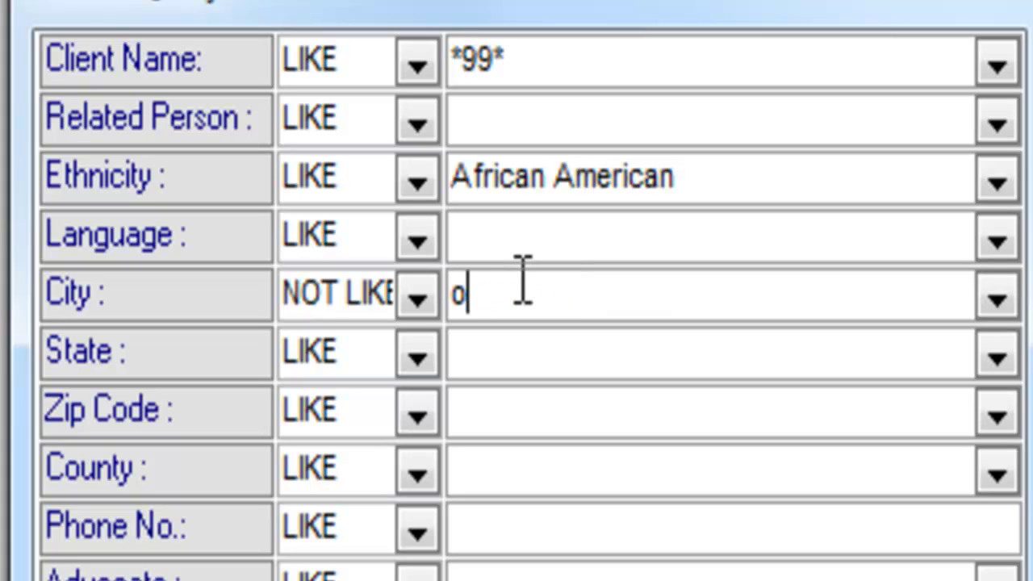
key("BackSpace")
type("oak")
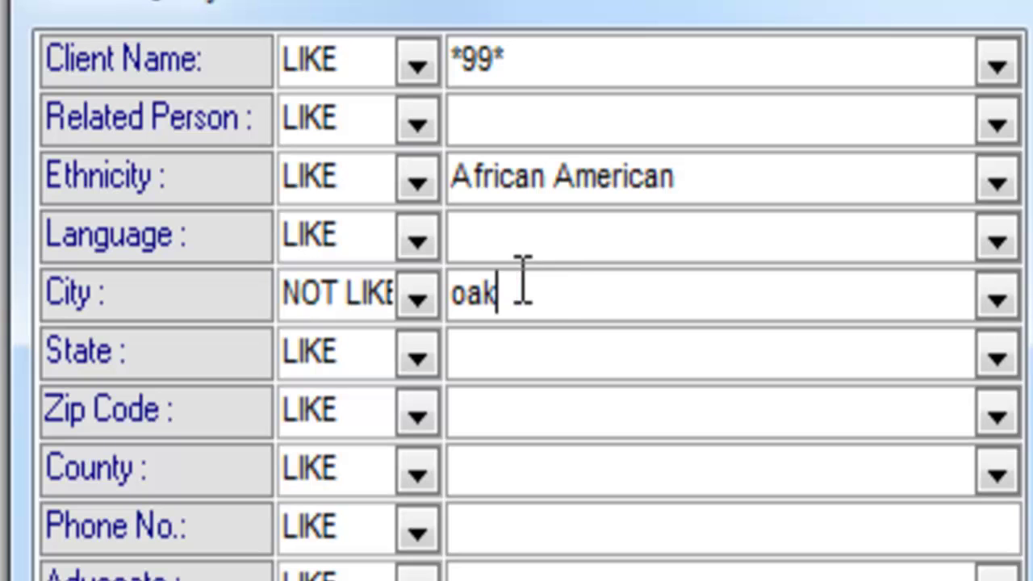
type("land")
key("Tab")
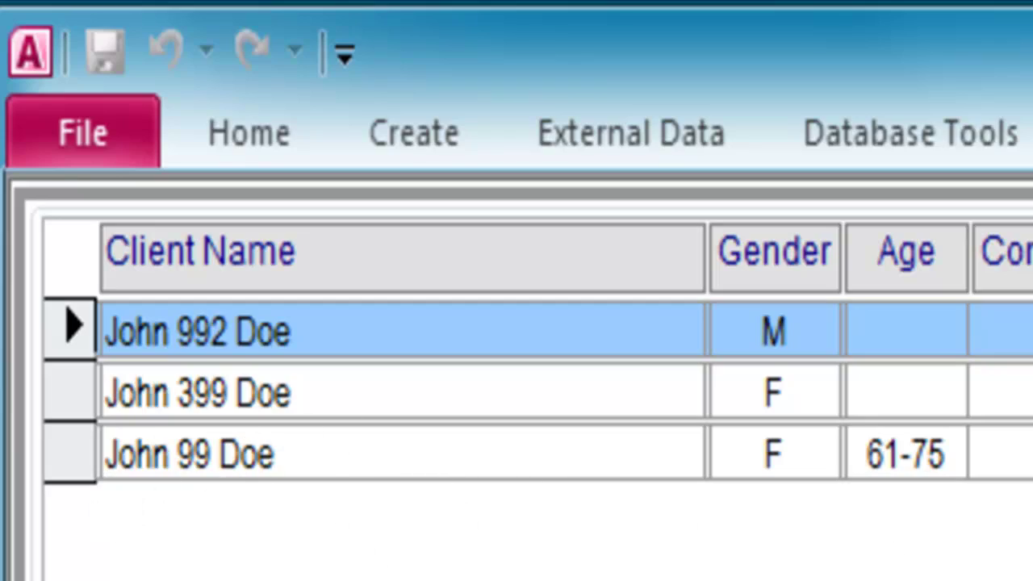
Run the Oakland-excluding search, close the Search Query form, and refresh the full client list
left_click(319, 498)
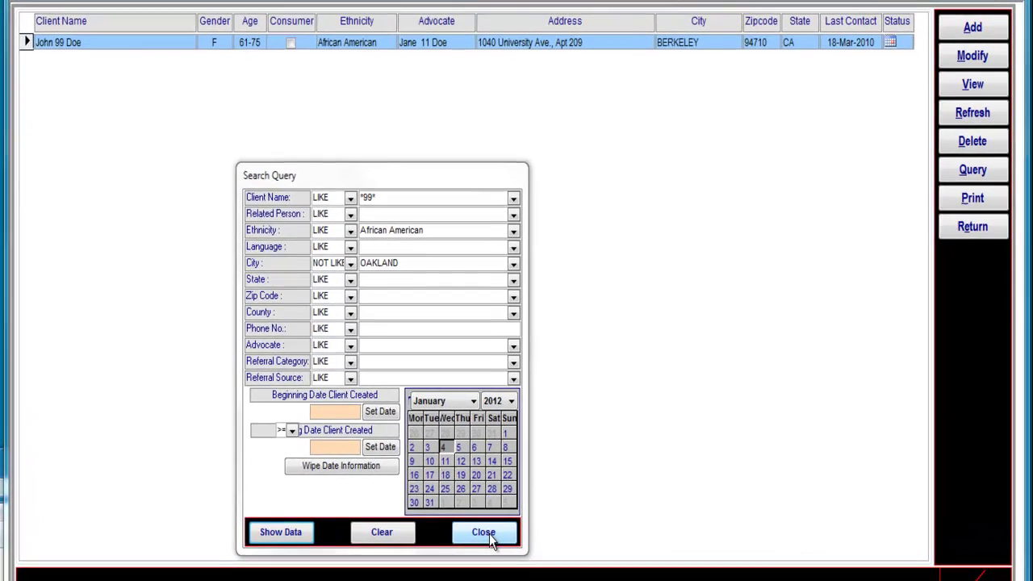
left_click(475, 552)
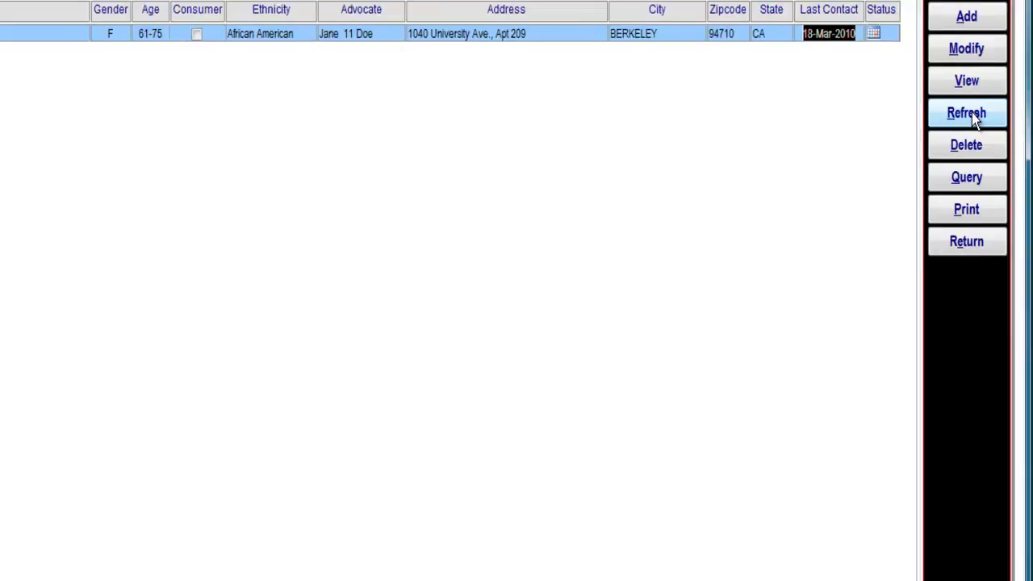
left_click(981, 117)
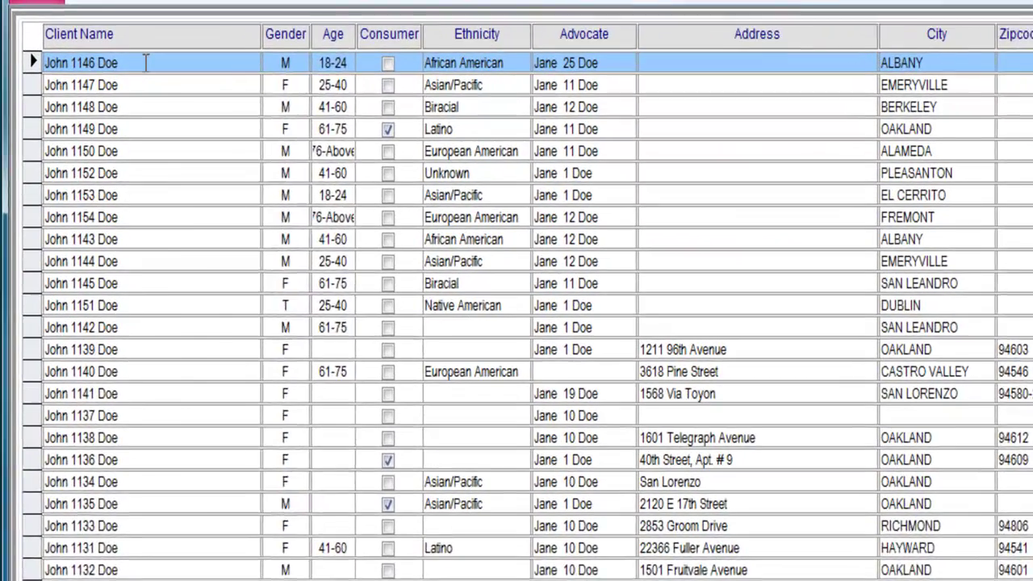
Apply a Client Name text filter Contains *99*
right_click(144, 68)
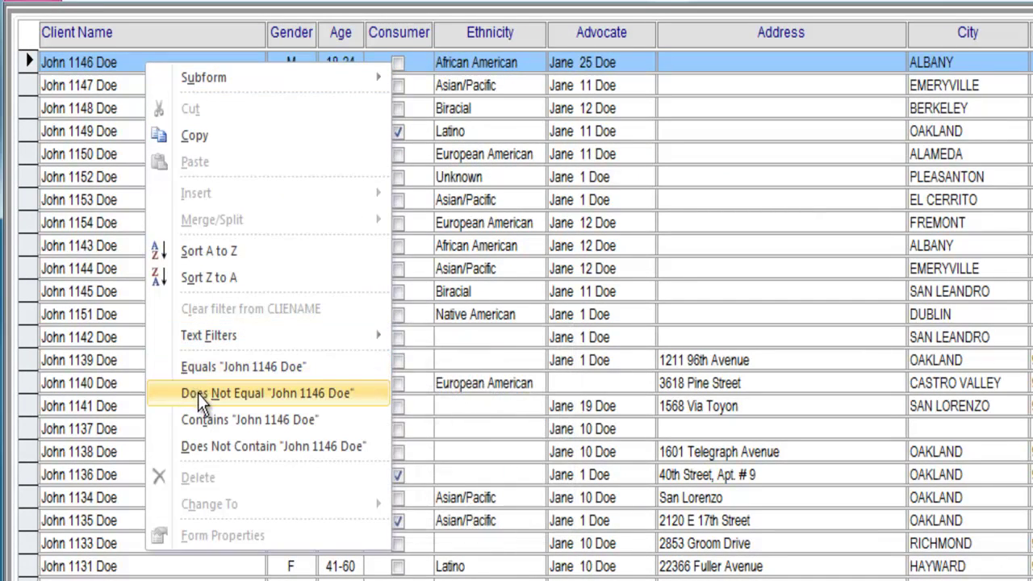
mouse_move(90, 142)
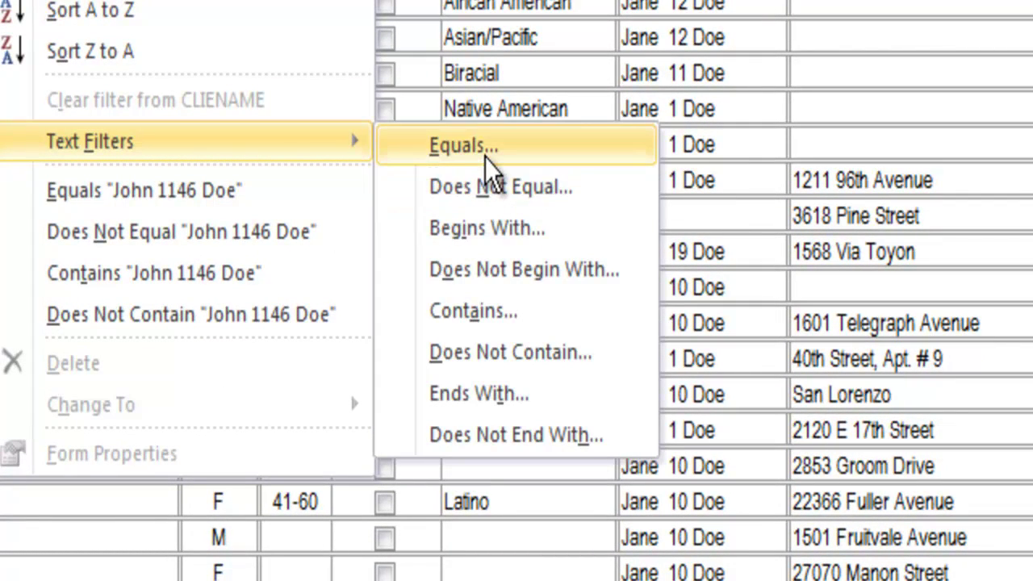
left_click(487, 311)
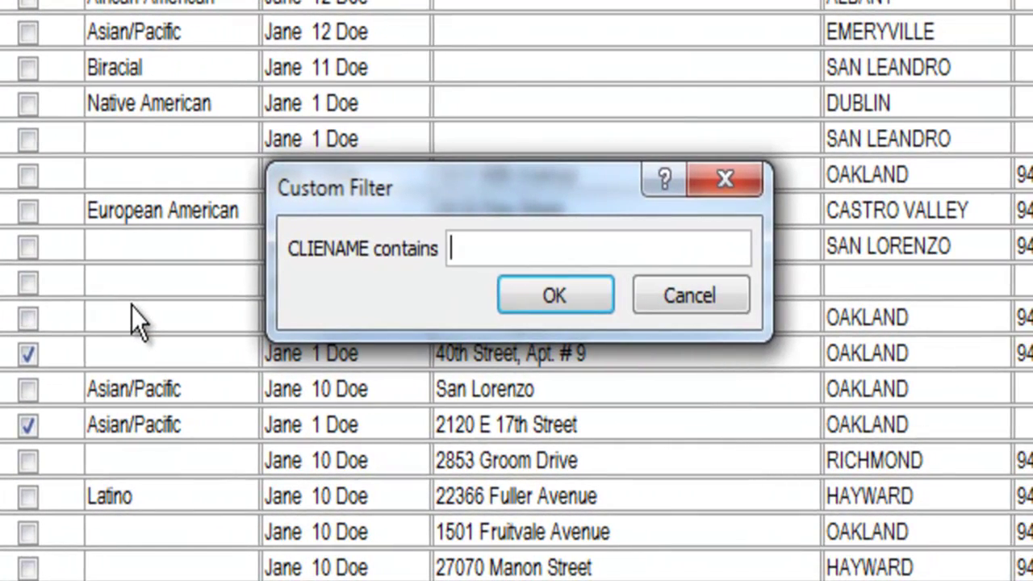
type("*")
type("99*")
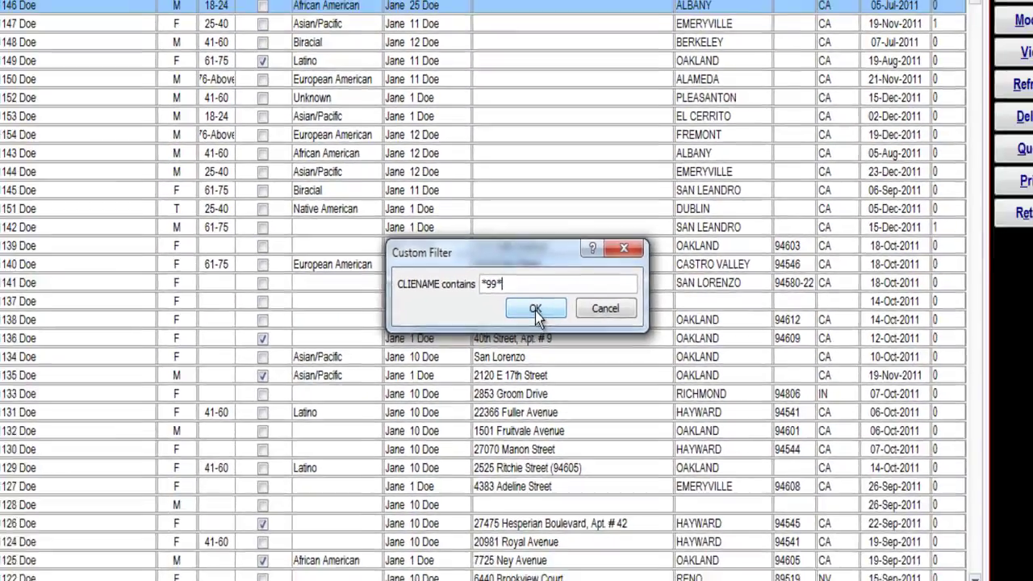
left_click(535, 309)
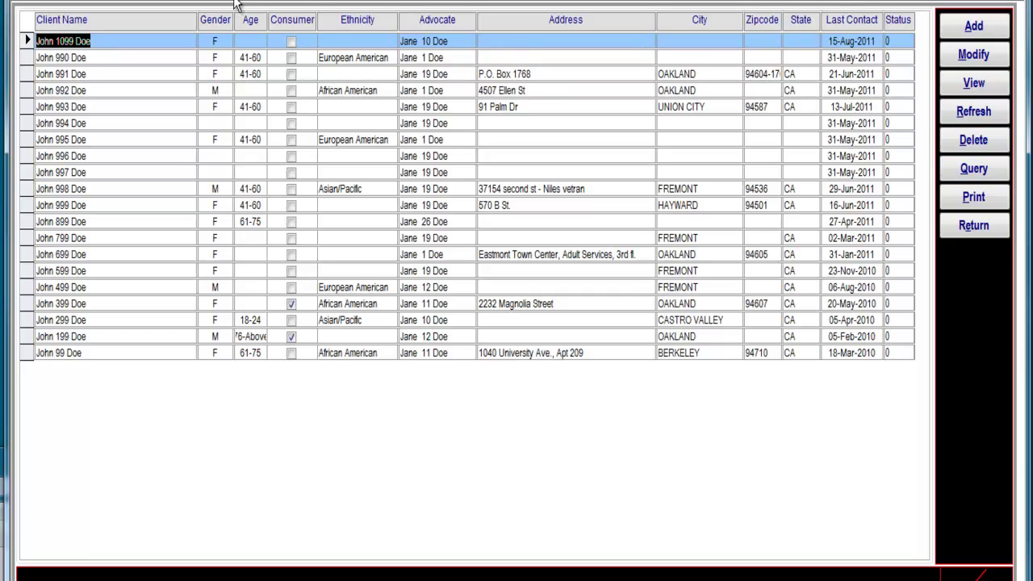
Filter the Ethnicity column to Equals "African American", leaving three records
right_click(355, 42)
left_click(355, 89)
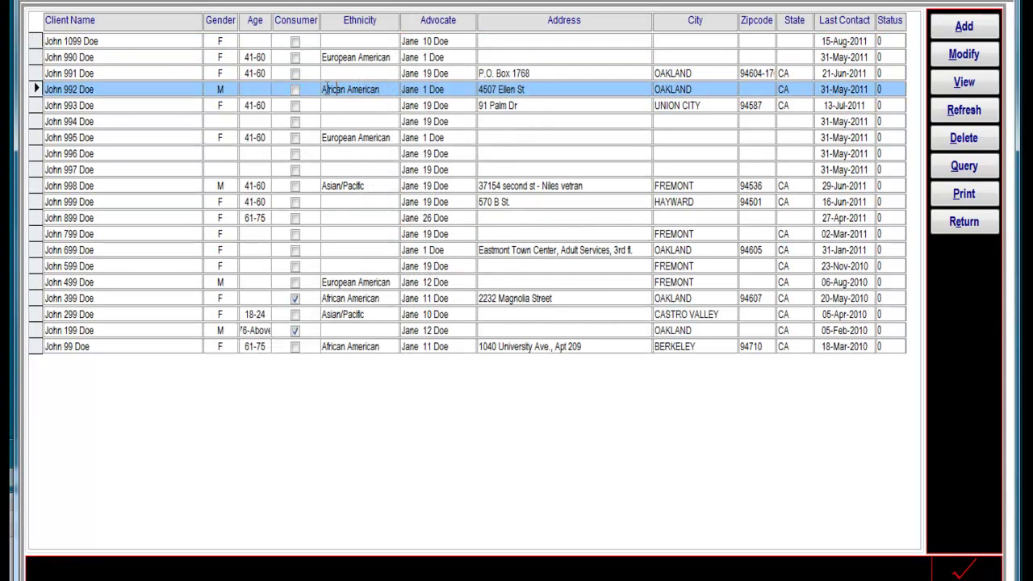
left_click_drag(323, 89, 381, 89)
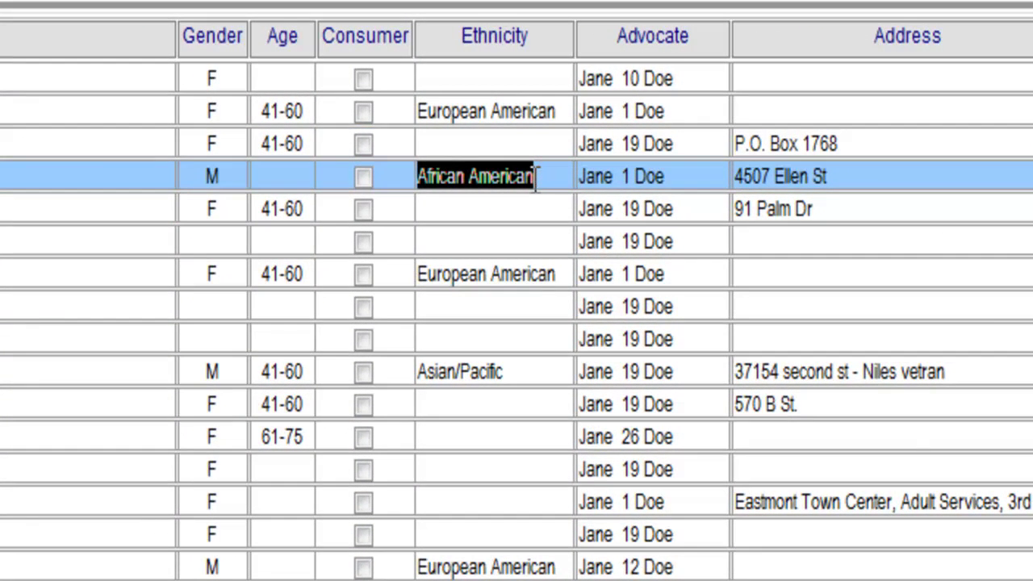
right_click(537, 176)
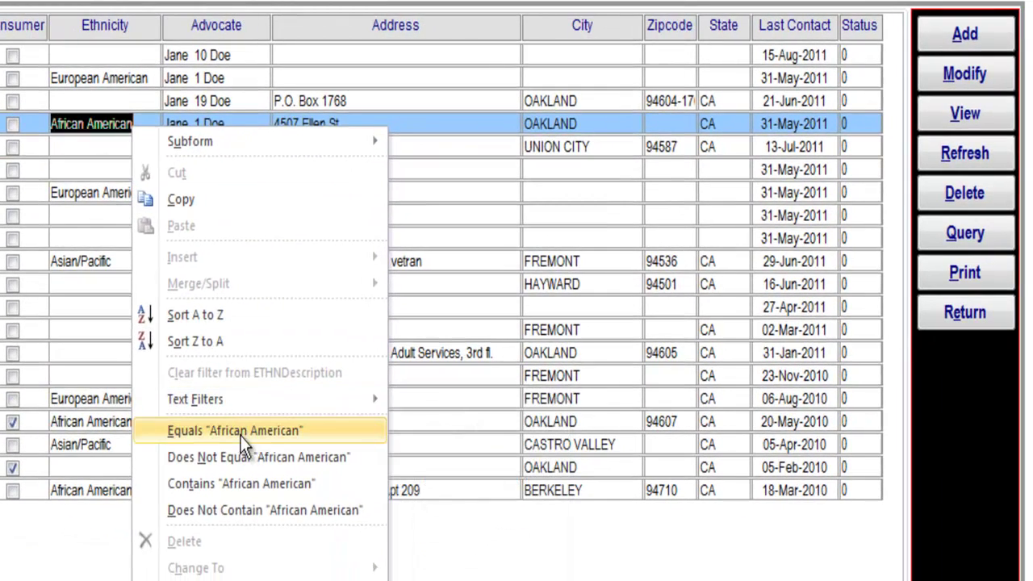
left_click(243, 444)
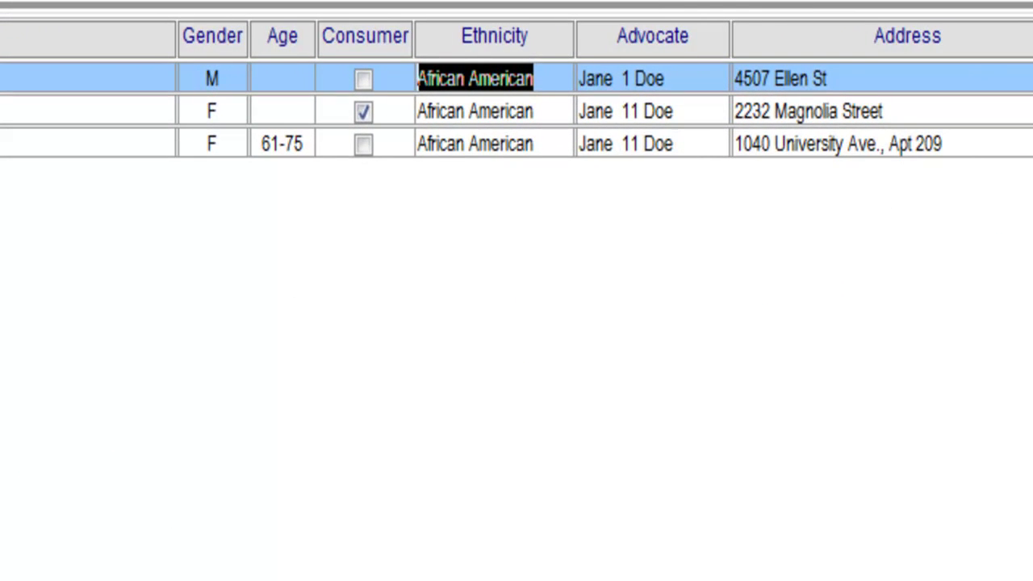
Filter City to Does Not Equal "OAKLAND", then remove all filters
left_click(671, 57)
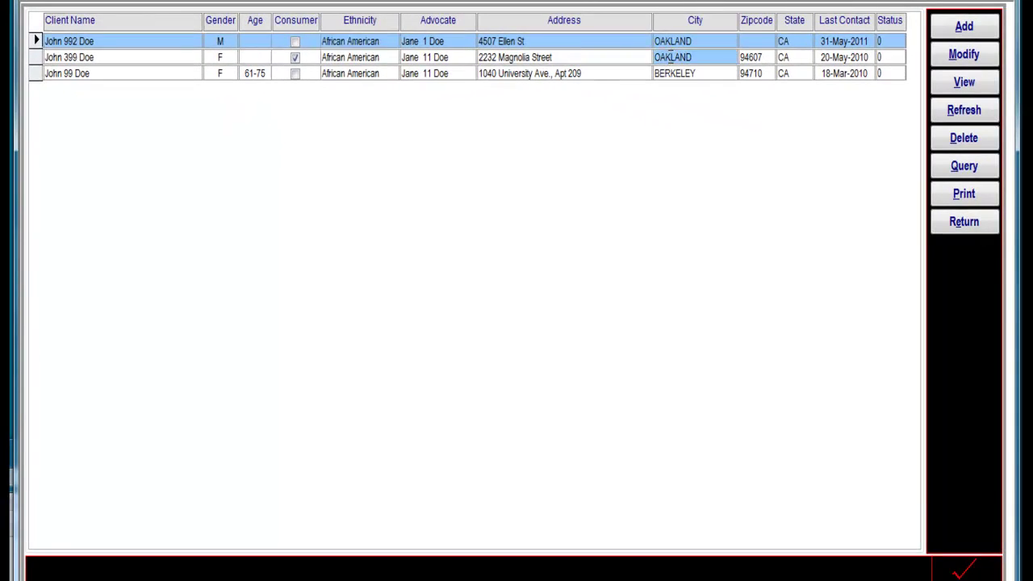
right_click(672, 57)
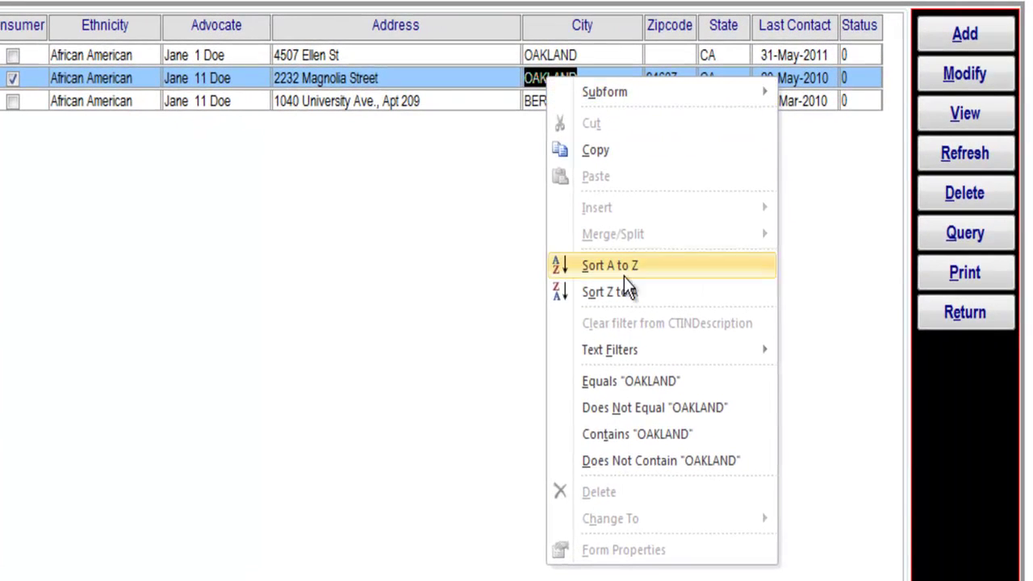
left_click(653, 408)
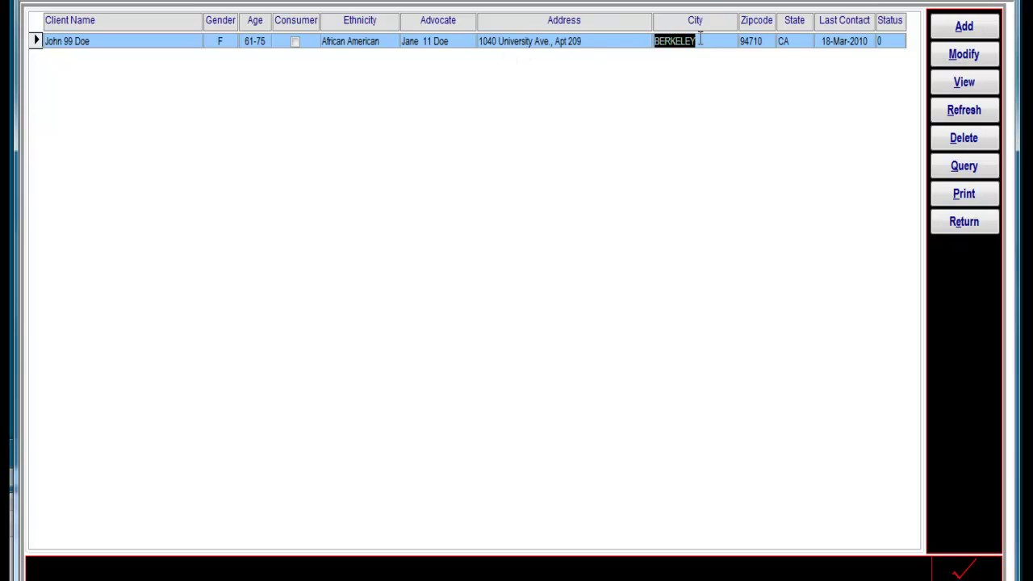
left_click(837, 41)
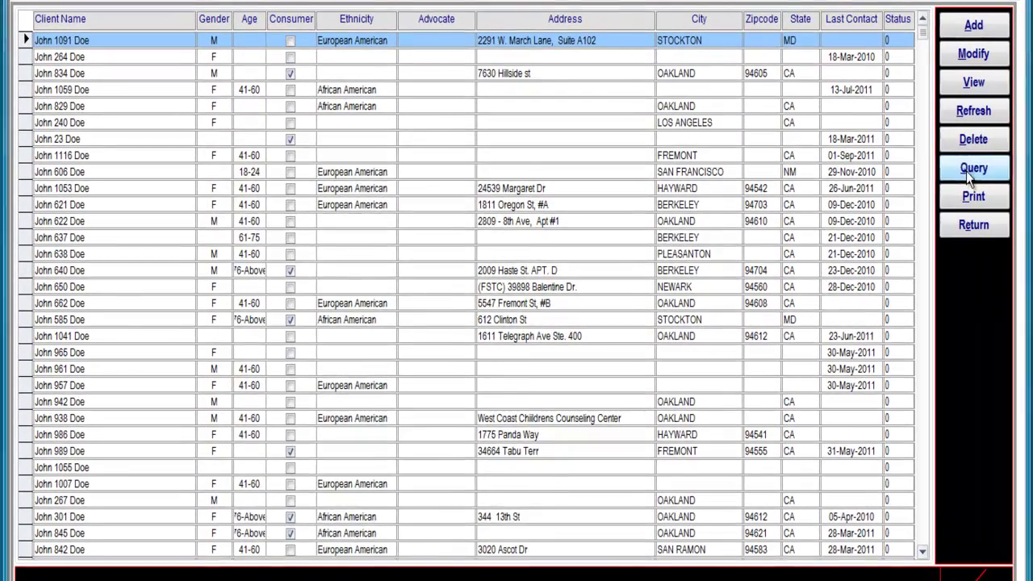
Open, move and close the Search Query form, then dismiss the Client Name filter menu
left_click(923, 190)
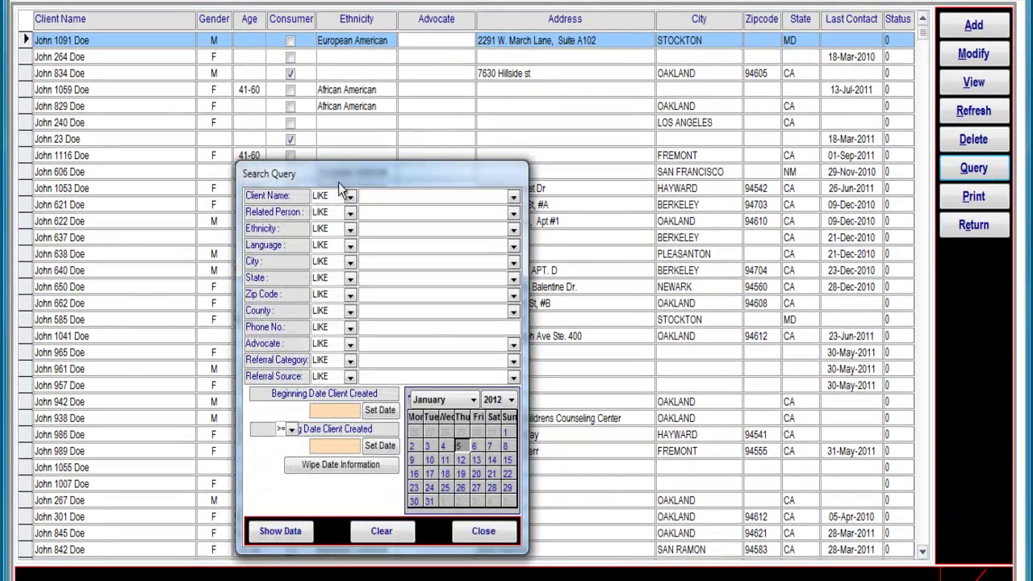
left_click_drag(383, 178, 530, 122)
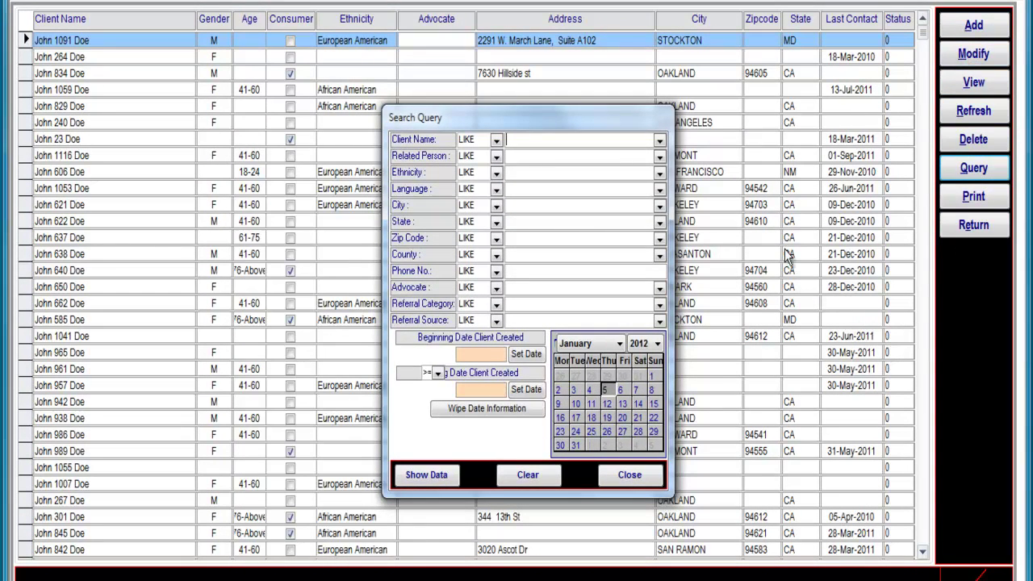
left_click(634, 474)
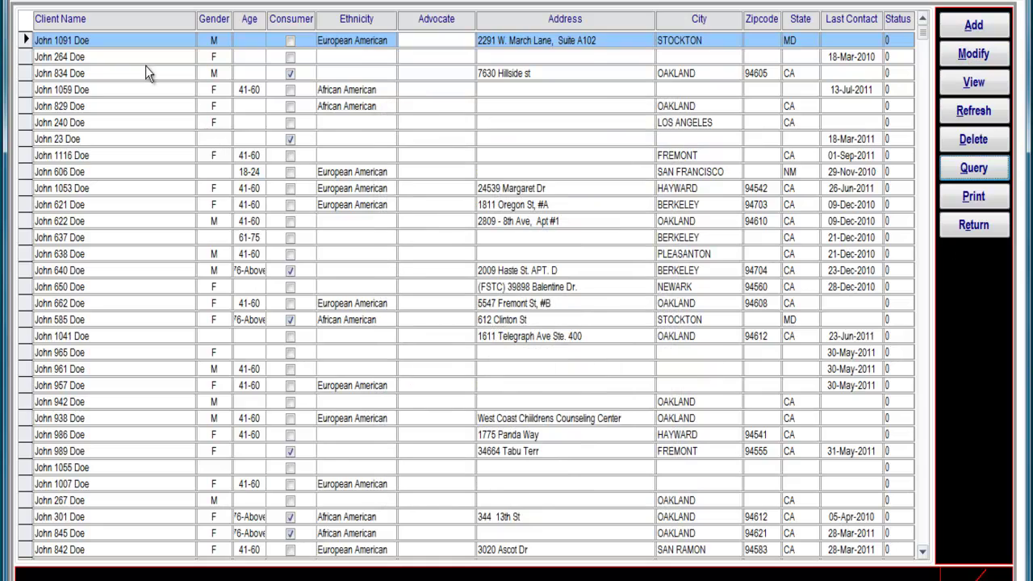
right_click(146, 58)
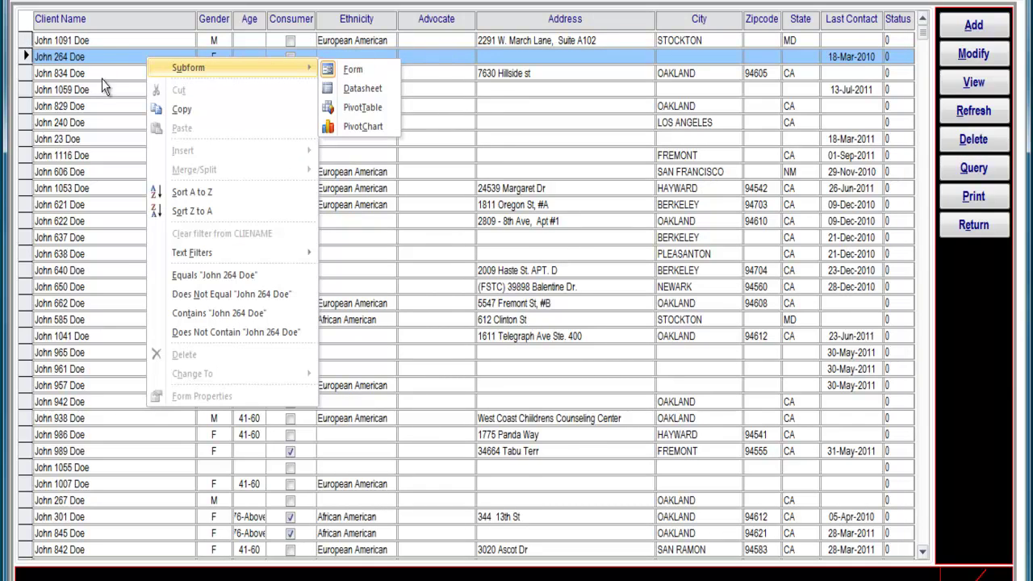
mouse_move(193, 253)
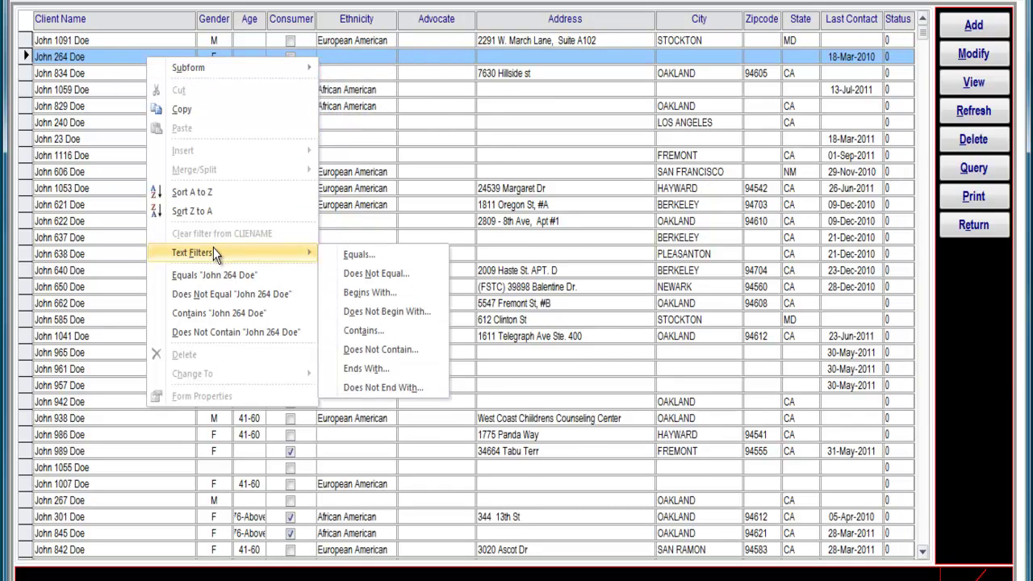
key("Escape")
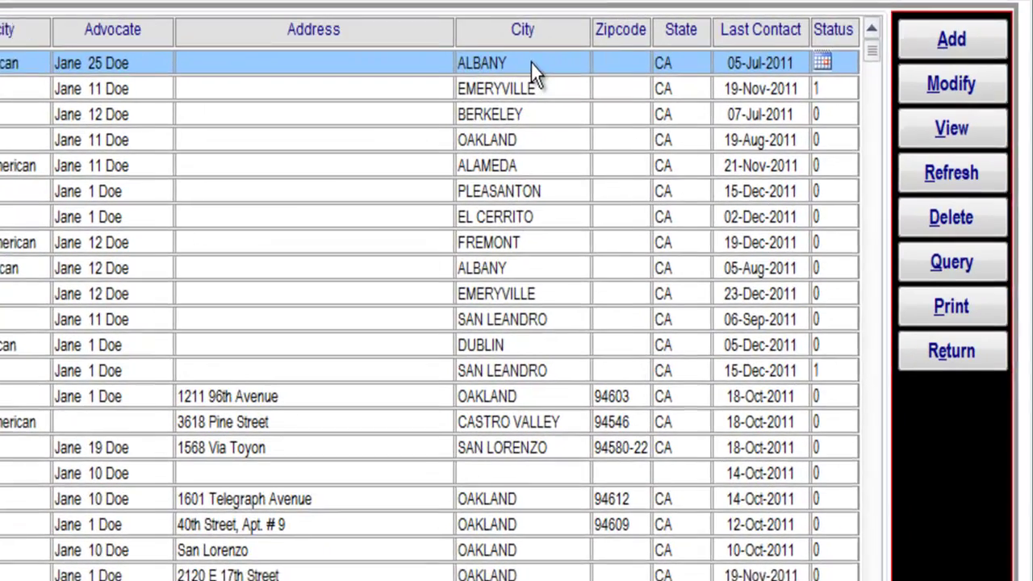
Apply a City 'Does Not Contain' text filter for 'NULL' to the client list
left_click(713, 40)
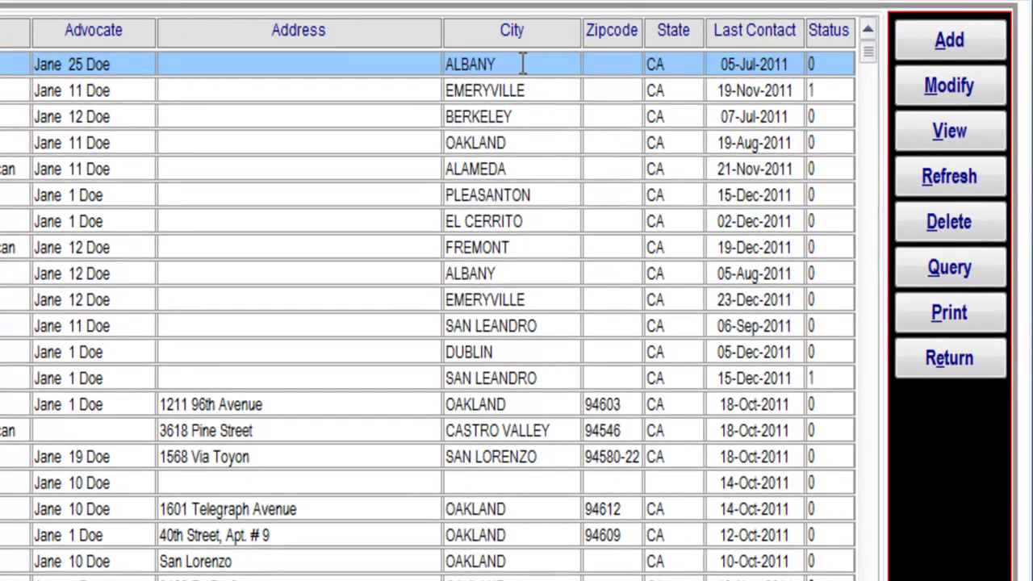
right_click(523, 65)
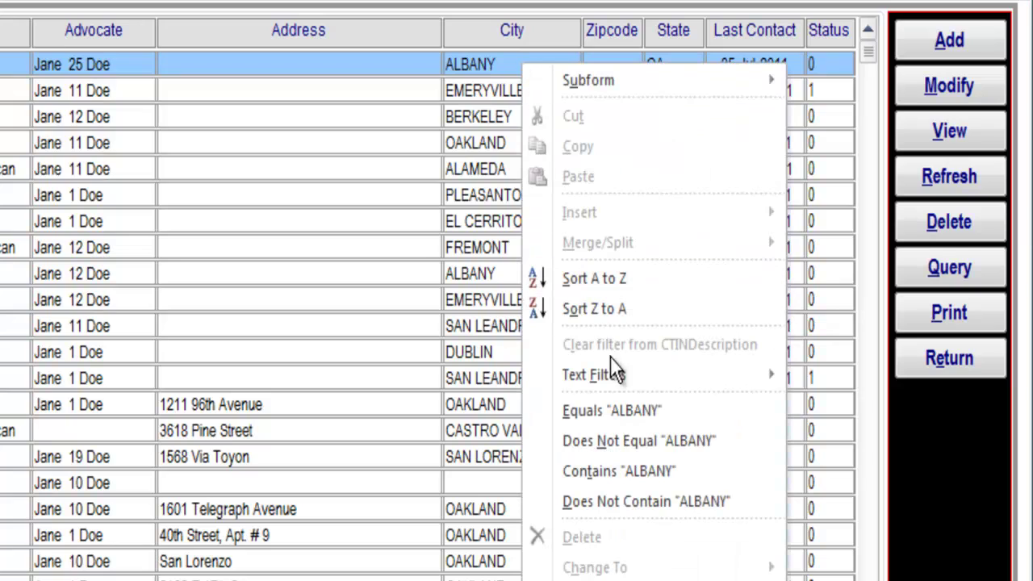
mouse_move(595, 375)
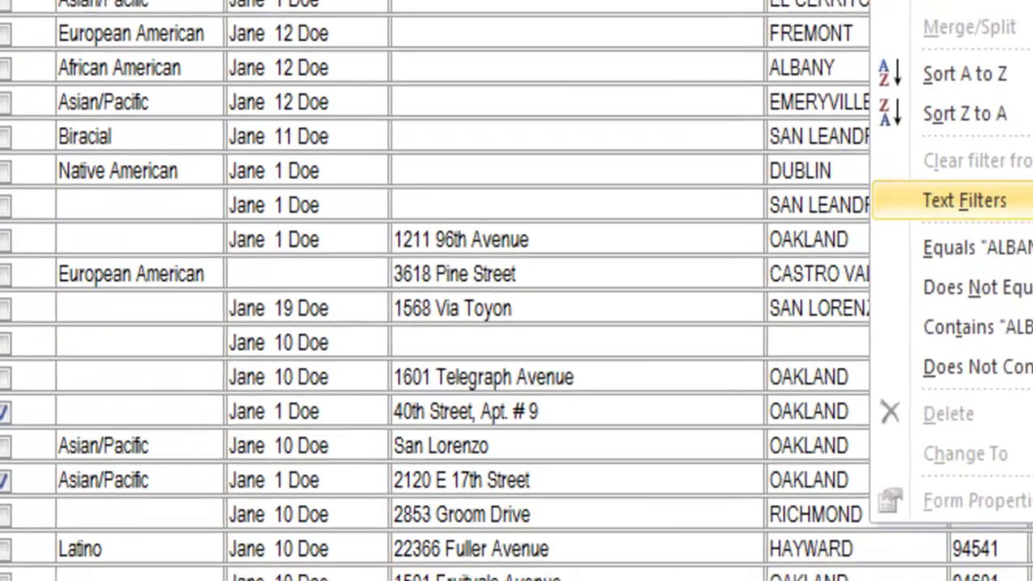
left_click(906, 529)
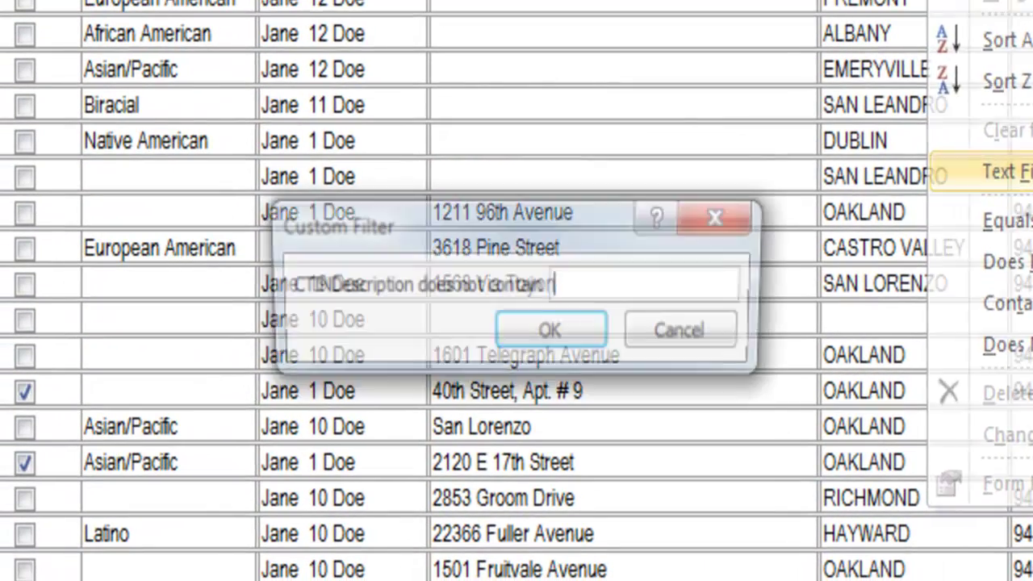
type("NUL")
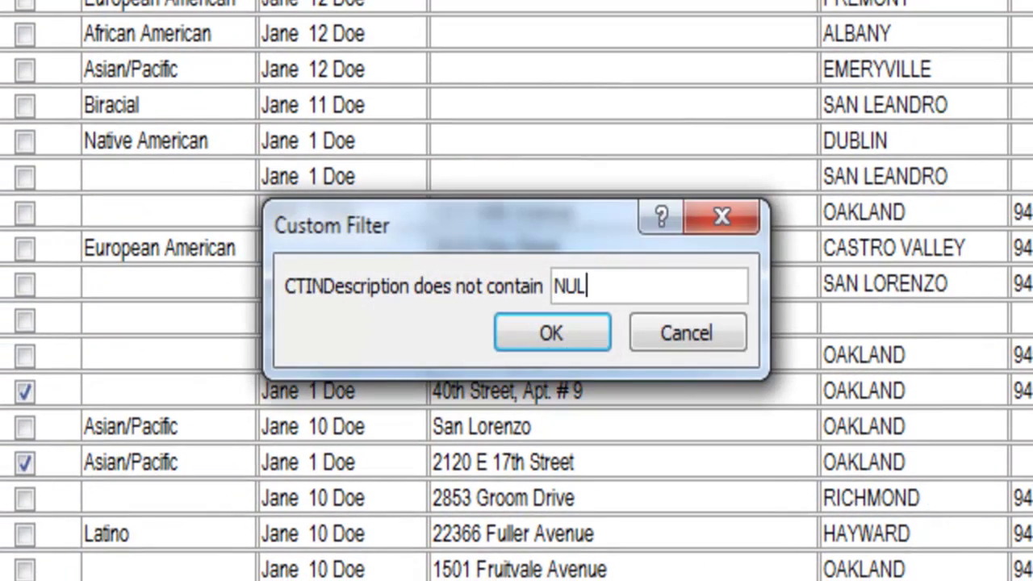
type("L")
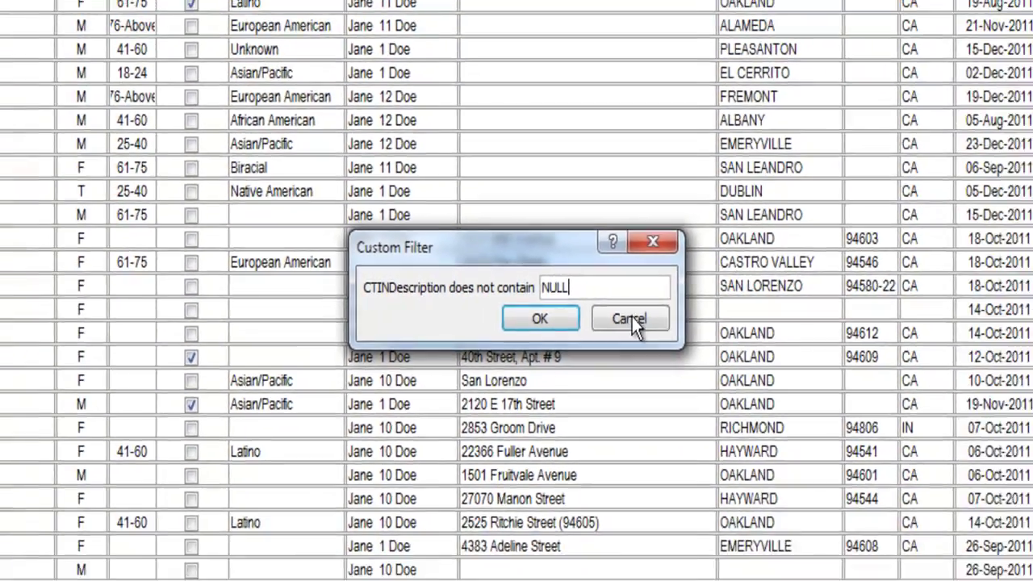
left_click(536, 310)
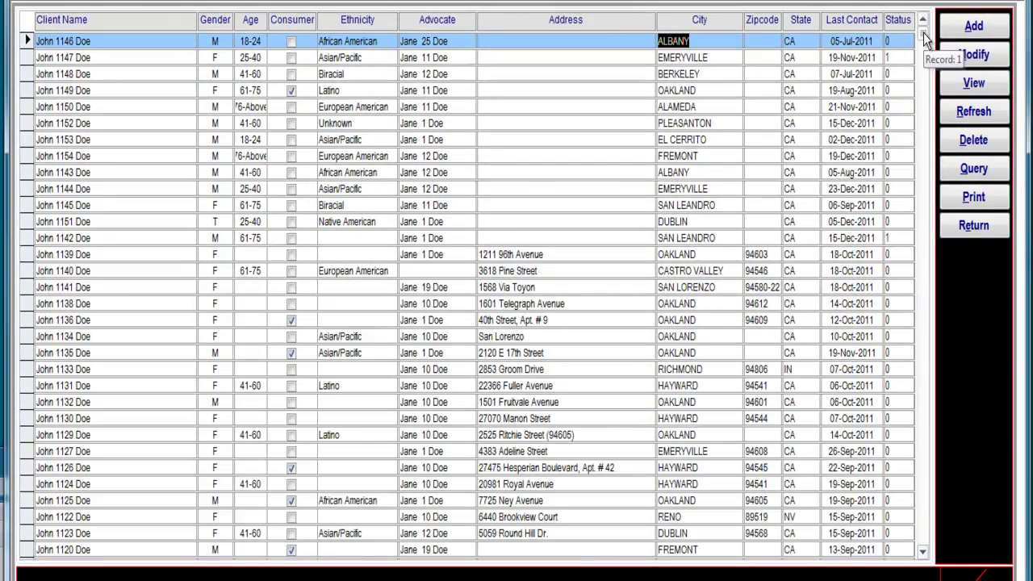
mouse_move(924, 40)
left_mouse_down()
mouse_move(933, 202)
mouse_move(933, 36)
left_mouse_up()
right_click(706, 34)
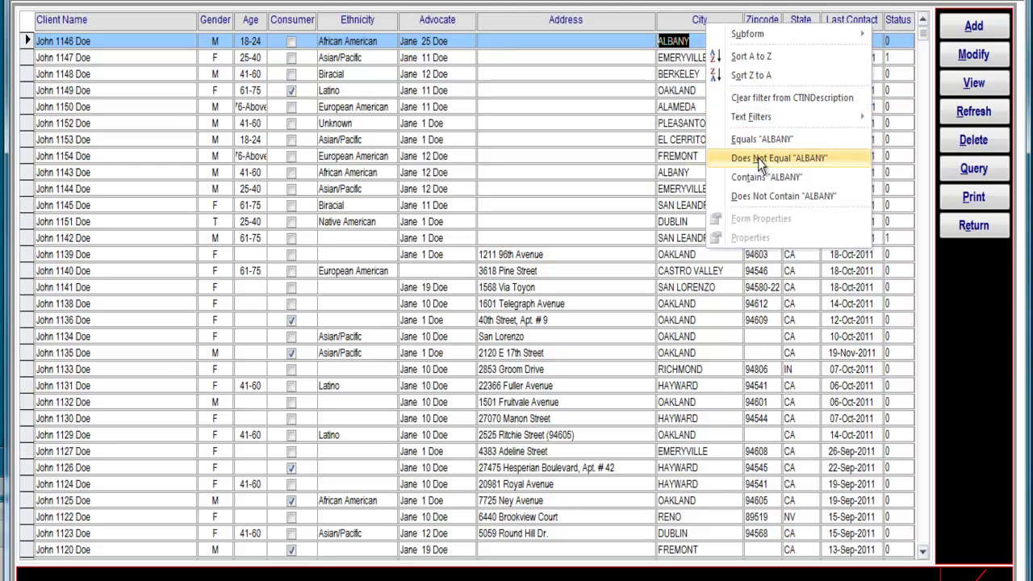
left_click(767, 59)
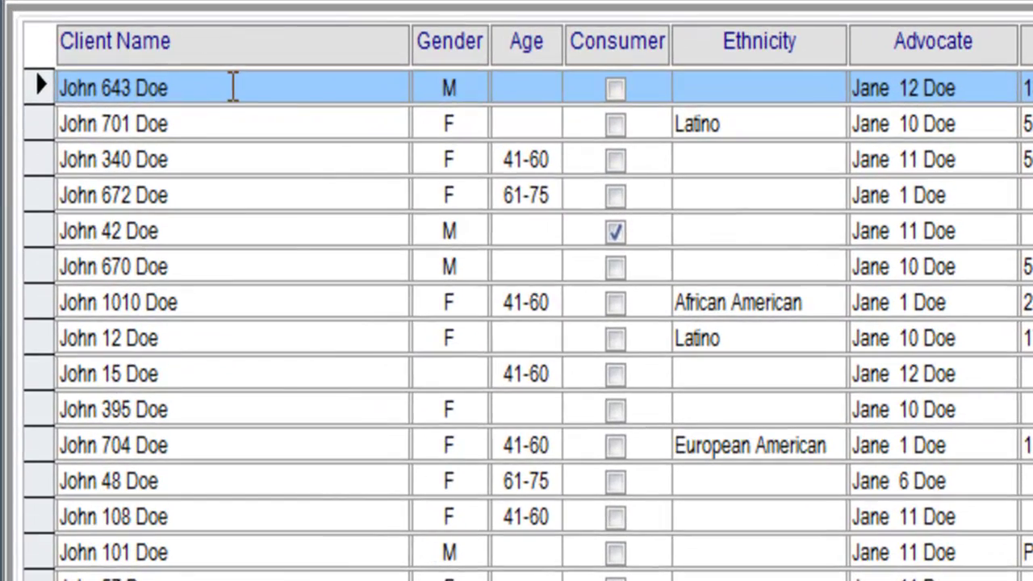
right_click(211, 79)
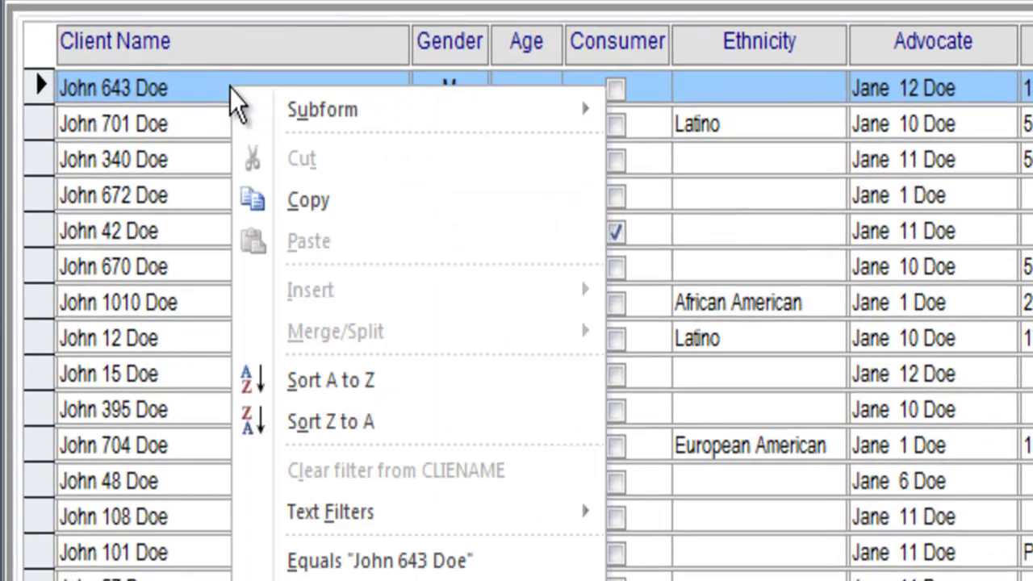
left_click(389, 386)
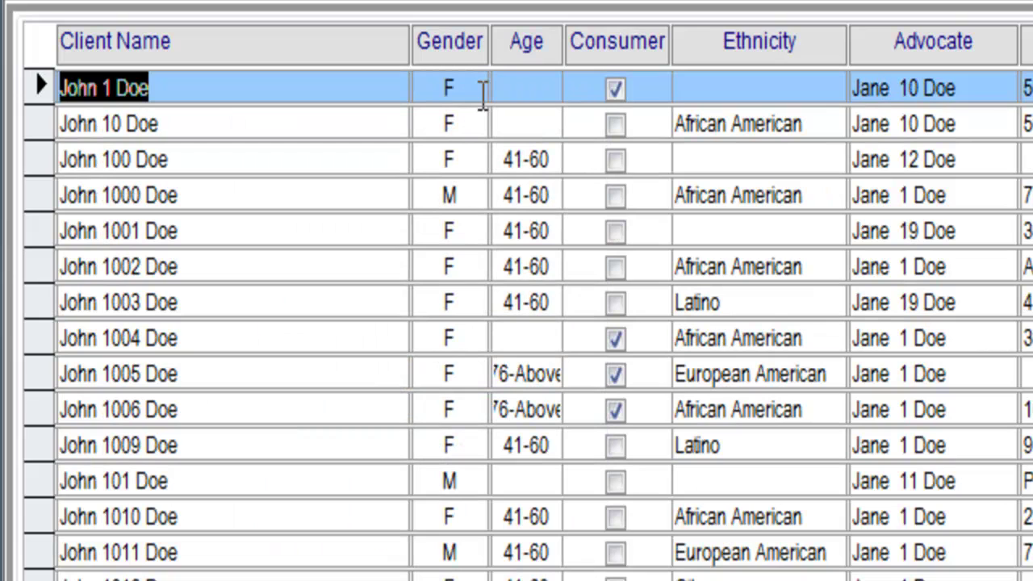
left_click(526, 86)
right_click(527, 87)
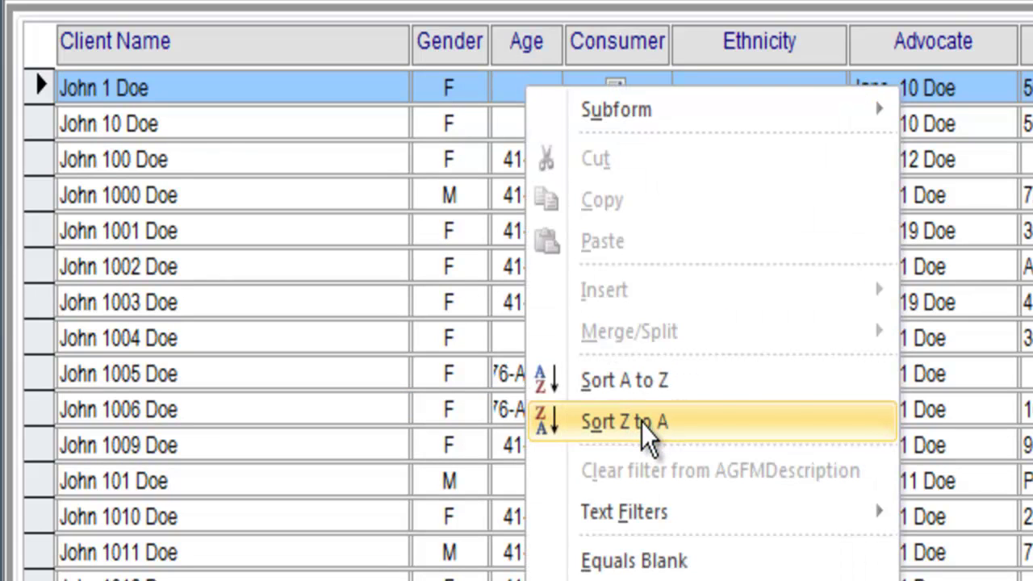
left_click(648, 422)
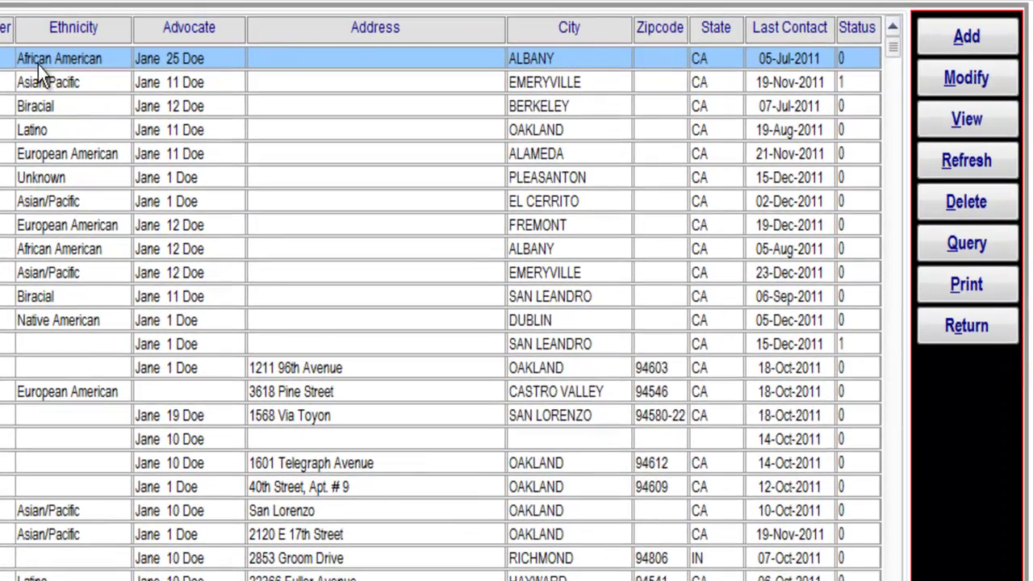
In the first client's record, change the date of birth to 4/1/1965, making the age 46
double_click(28, 60)
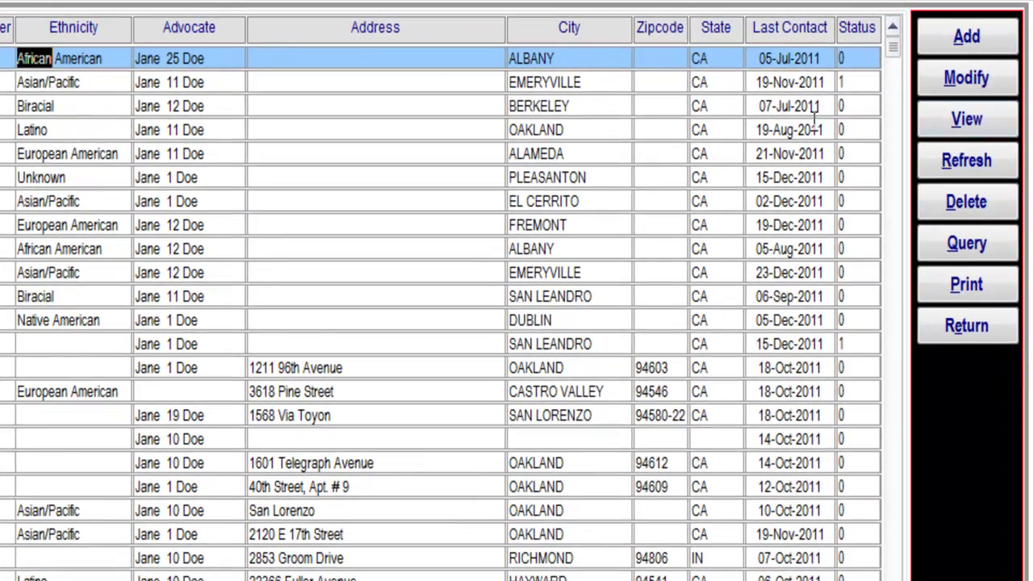
left_click(981, 85)
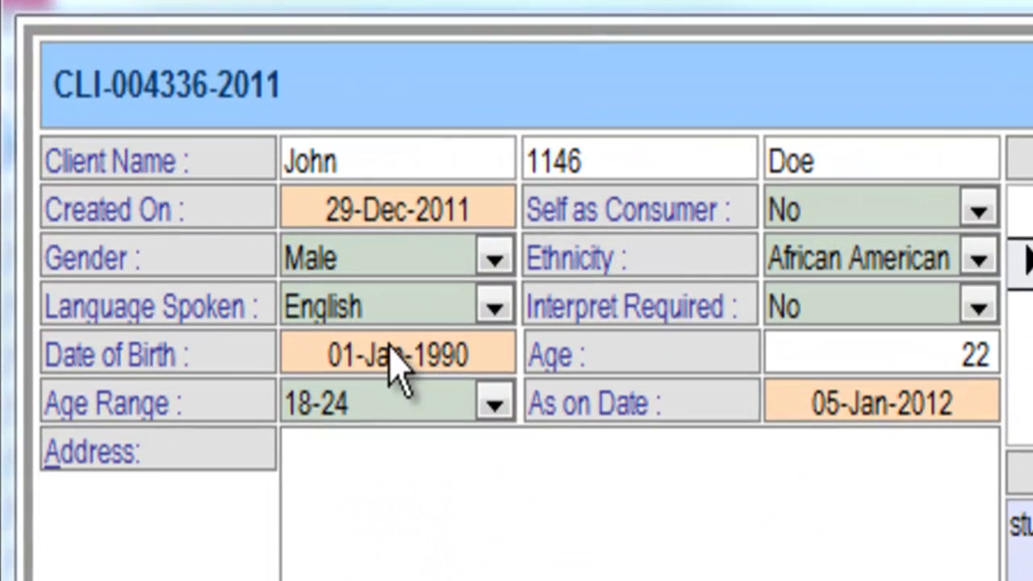
left_click(130, 132)
triple_click(329, 358)
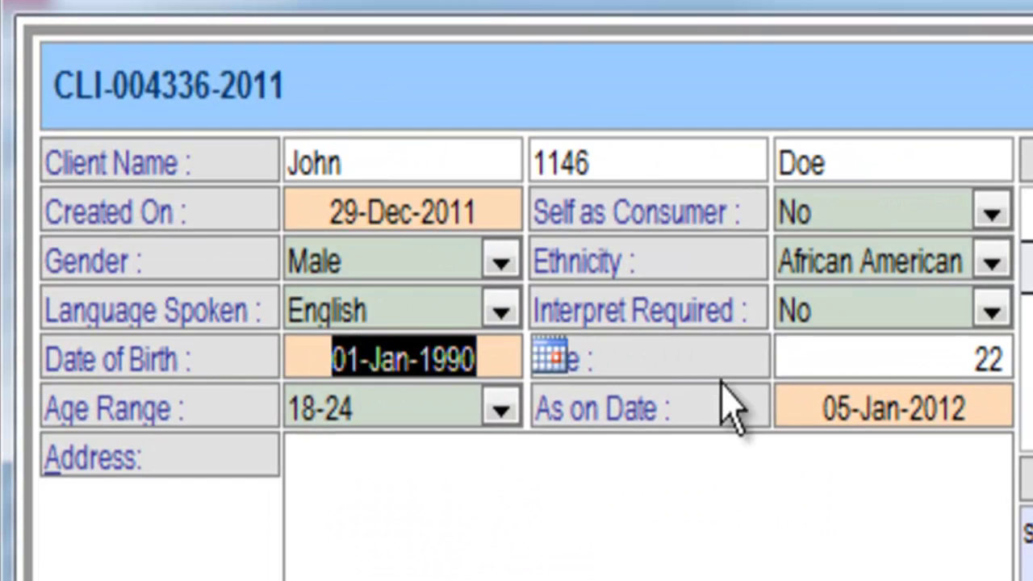
type("4/1/19")
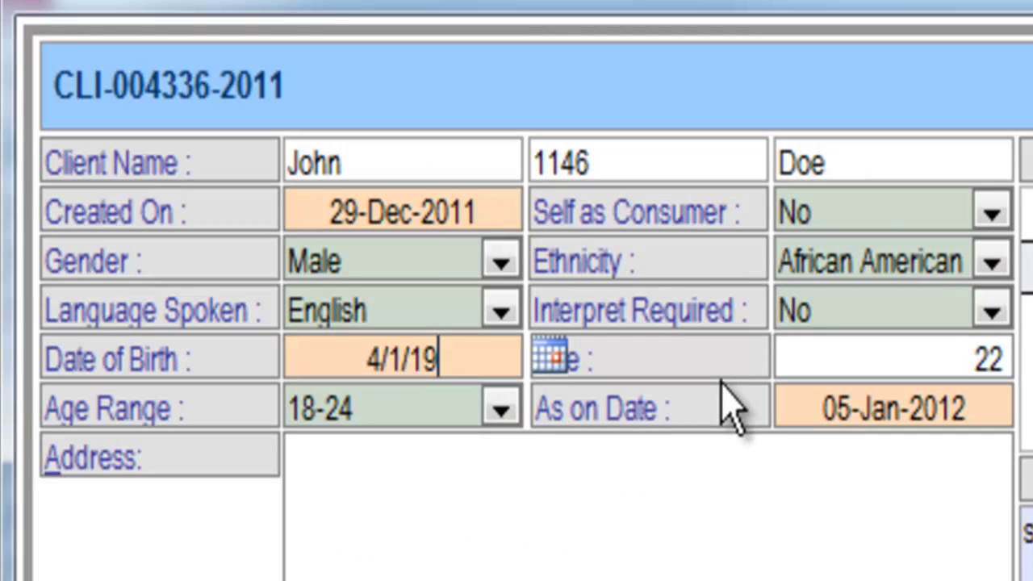
type("65")
key("Tab")
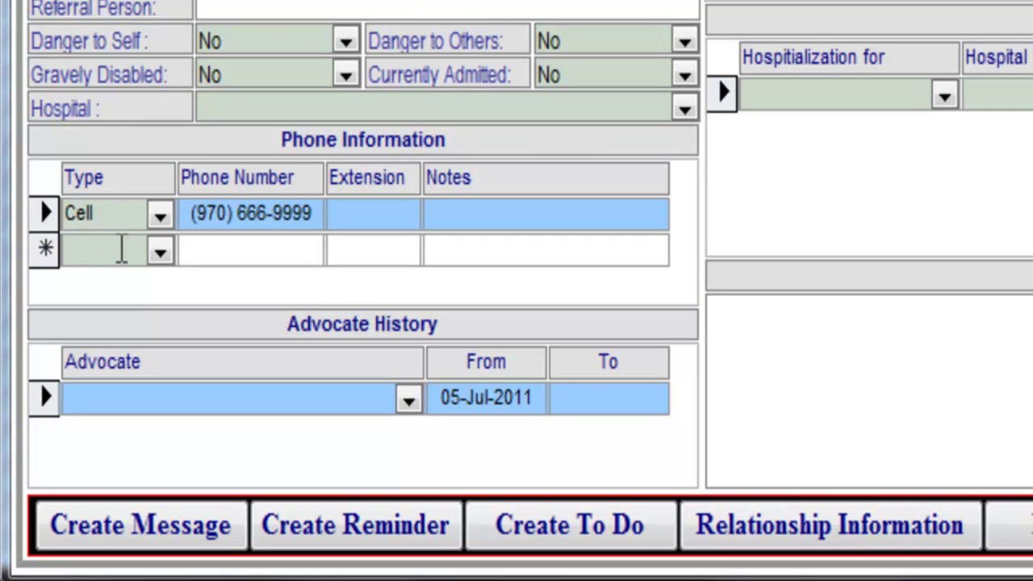
left_click(161, 255)
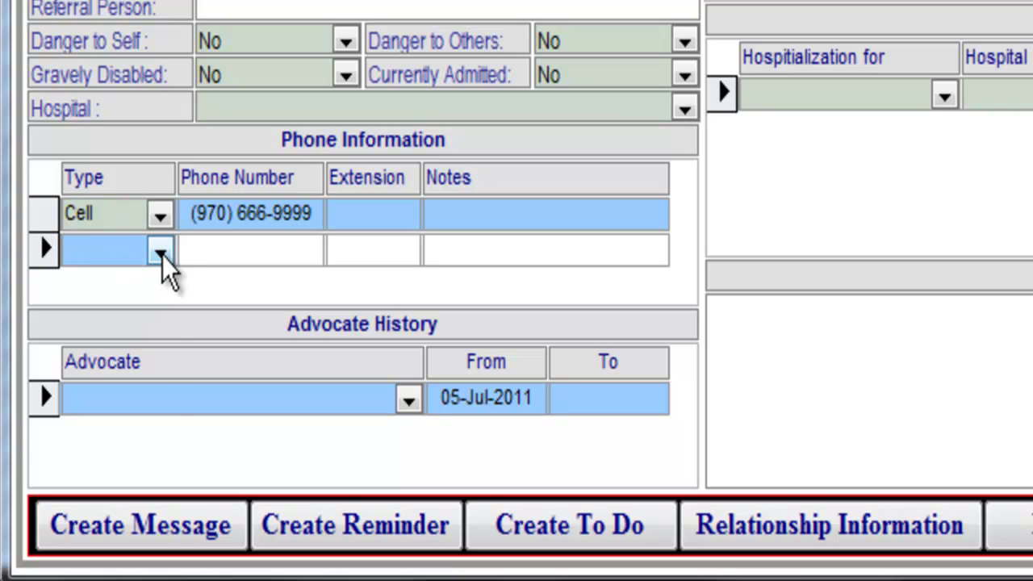
left_click(163, 256)
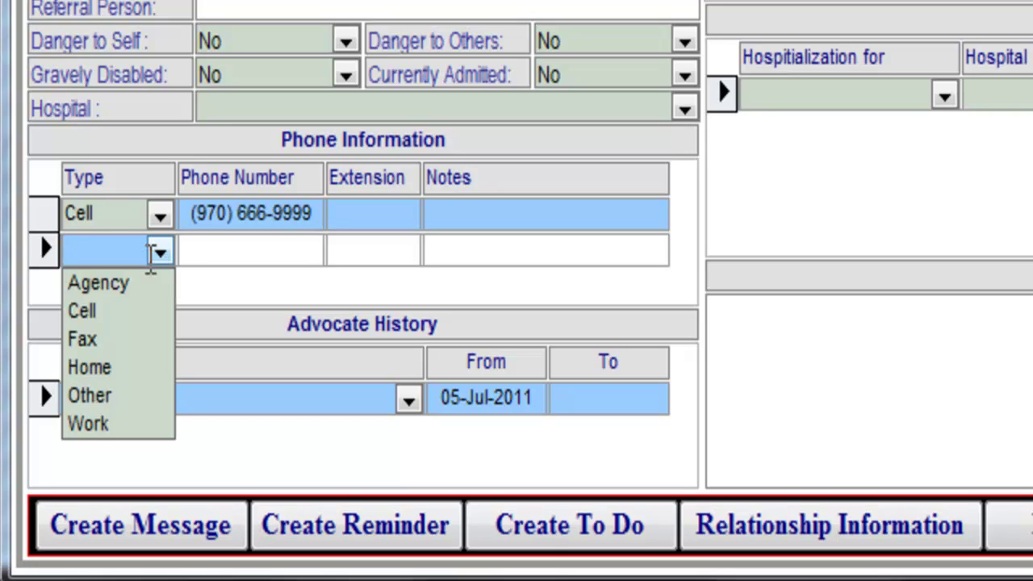
left_click(89, 286)
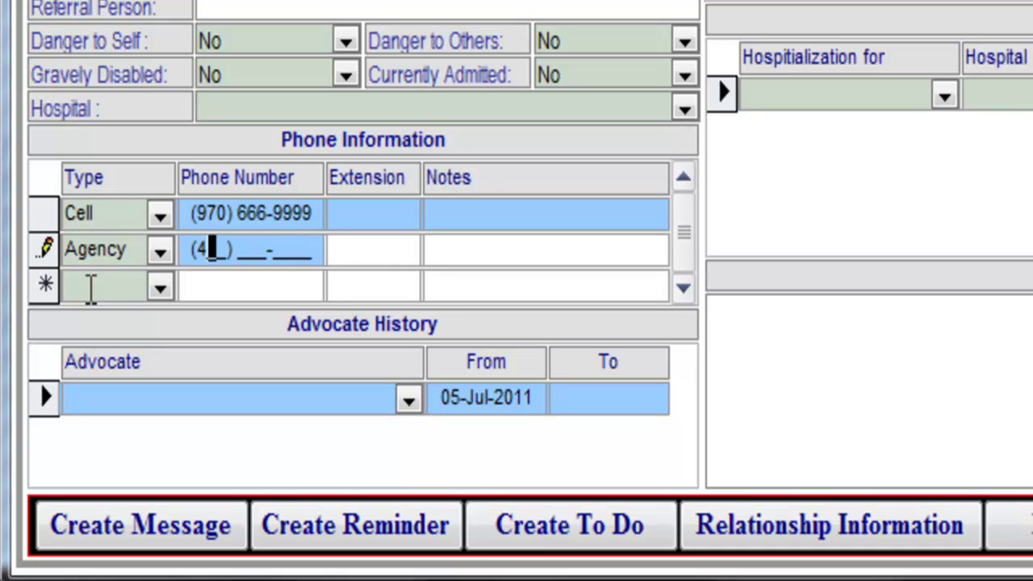
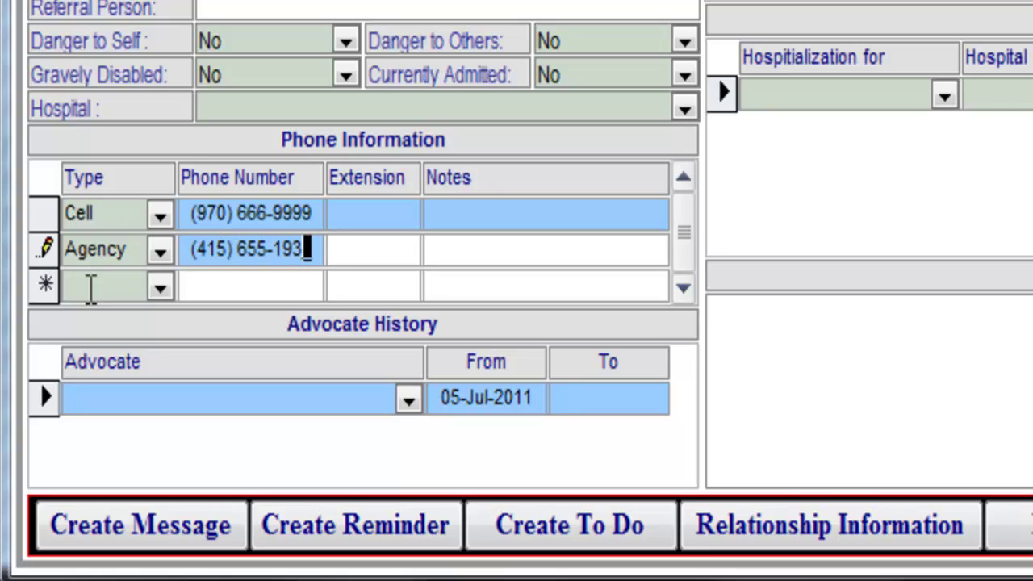
left_click(46, 255)
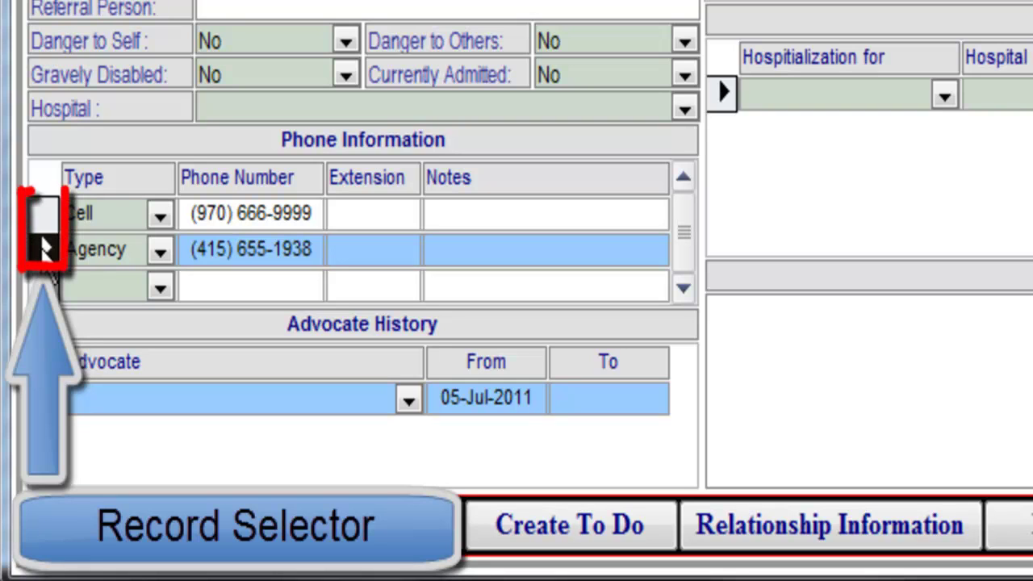
key("Delete")
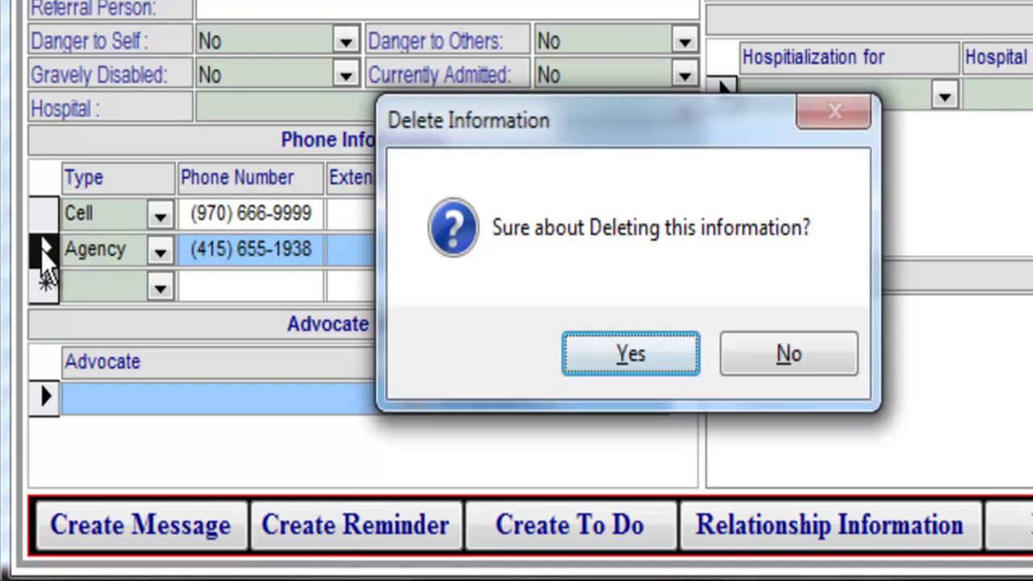
left_click(631, 356)
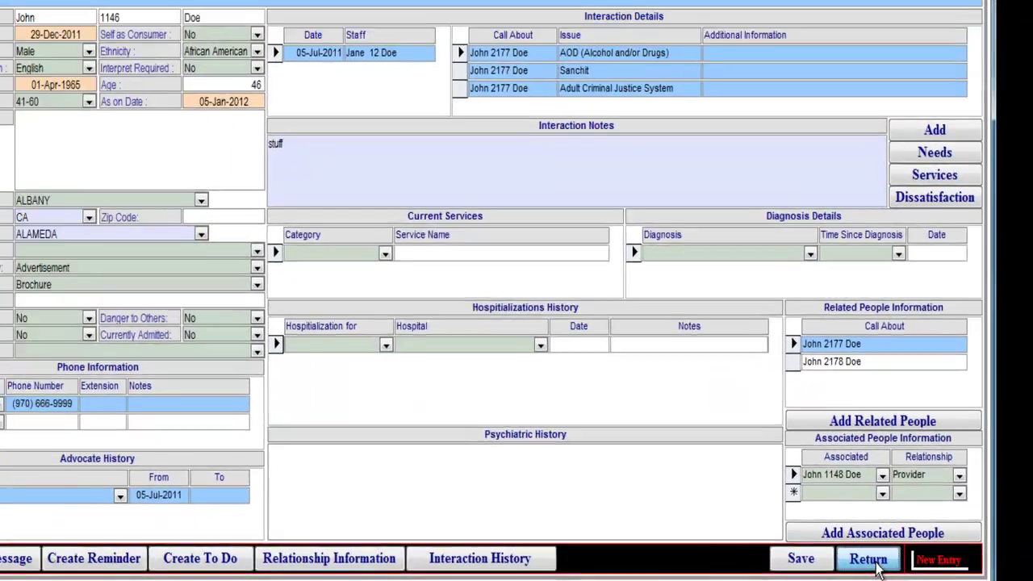
Return from the client form to the list and preview the 38-page Client Information report
left_click(805, 550)
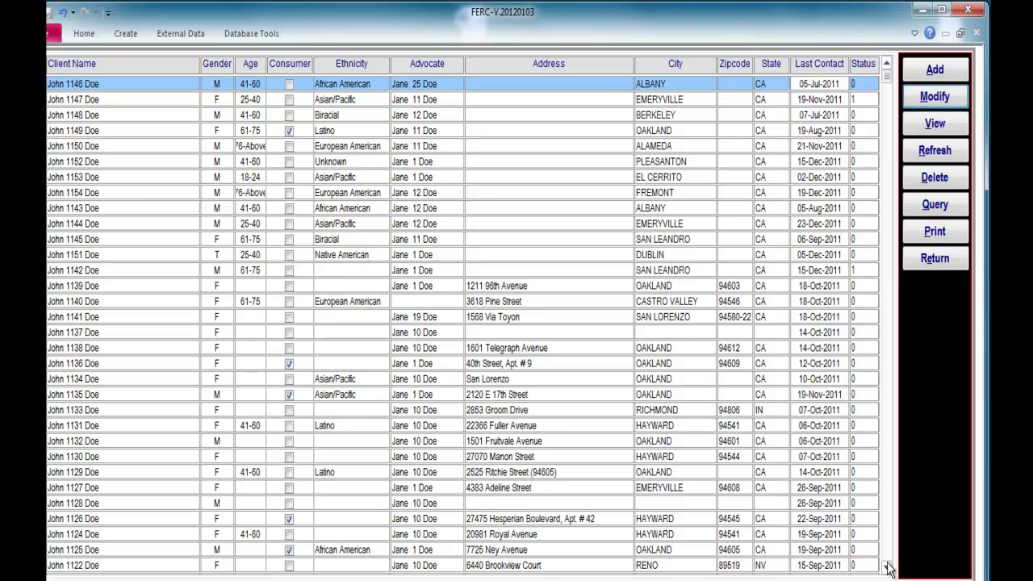
left_click(935, 233)
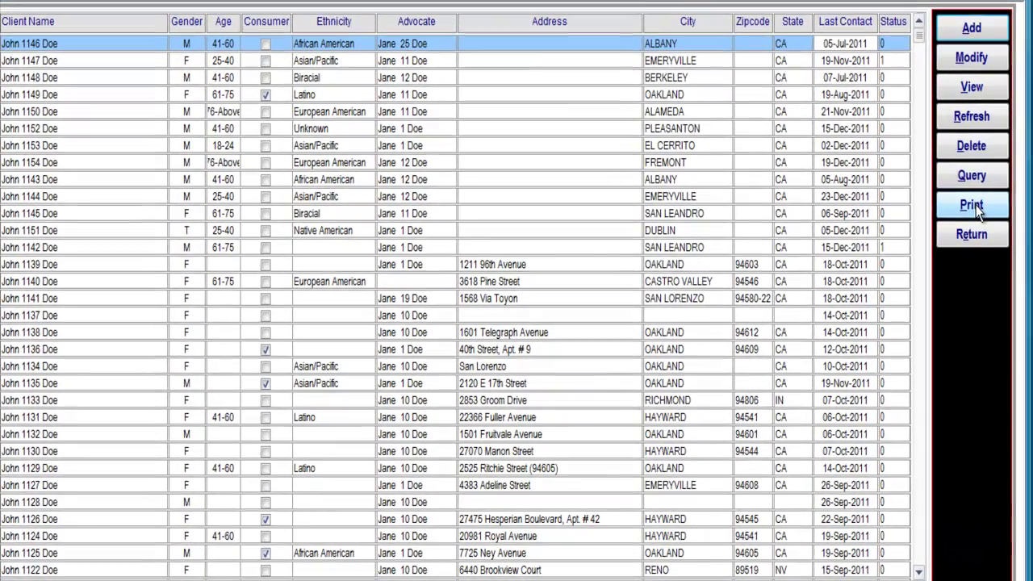
left_click(940, 230)
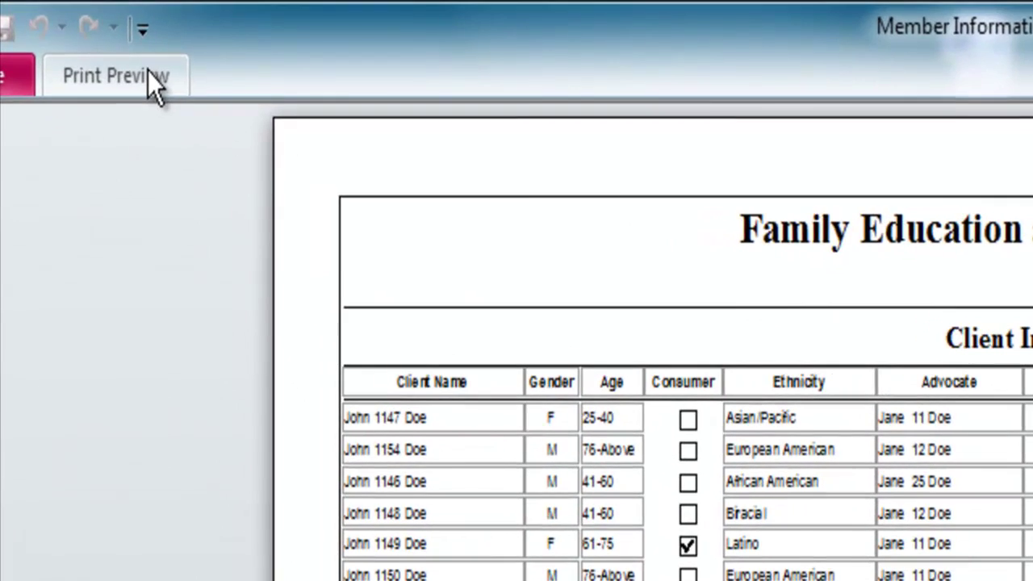
Start exporting the Client Information report to an Excel workbook from the print preview
left_click(148, 73)
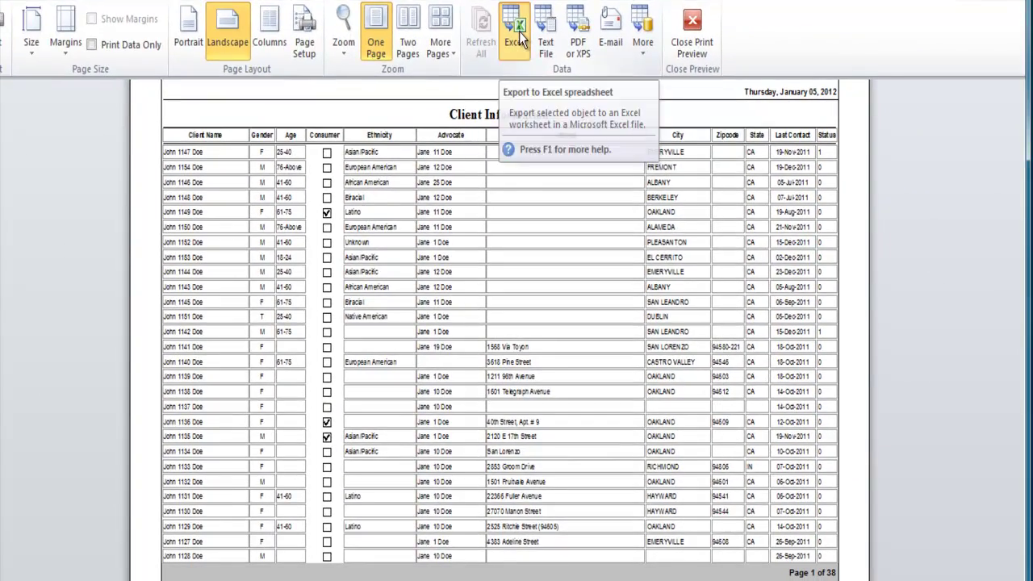
left_click(519, 32)
Export the report to REP_TR_CLMAIN.xls, opening it afterward, and browse its client columns in Excel
left_click(257, 334)
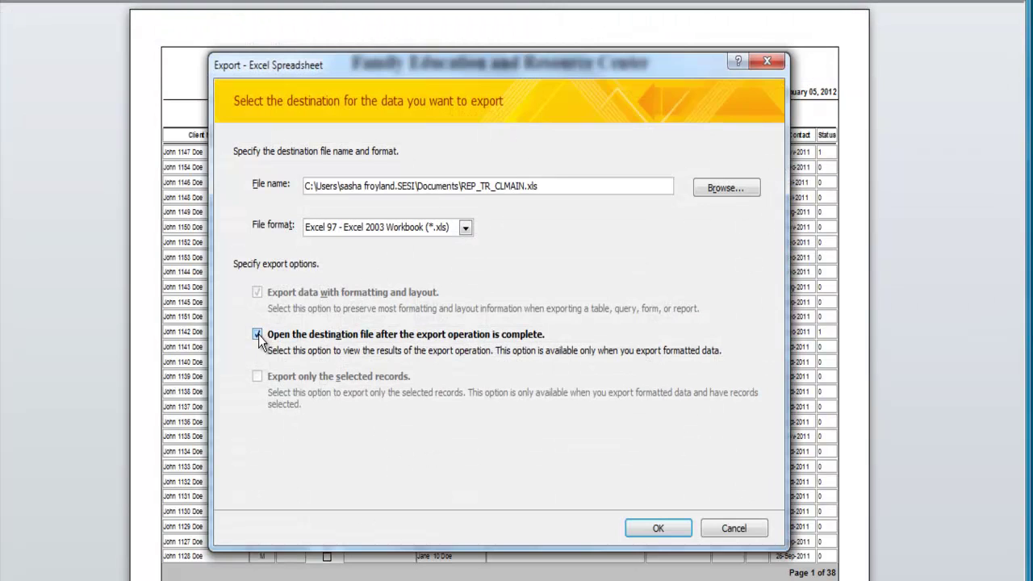
left_click(676, 523)
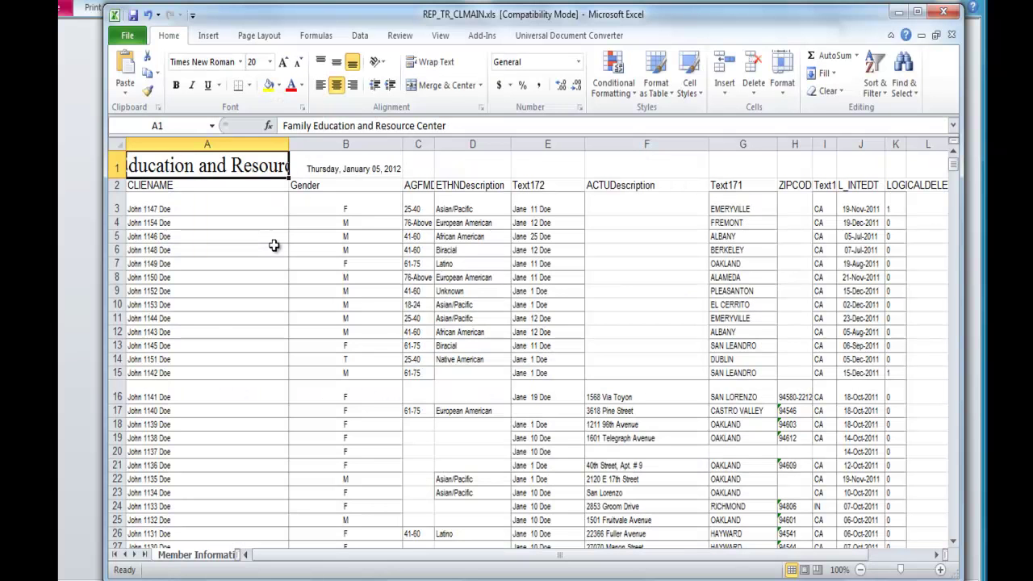
left_click(341, 146)
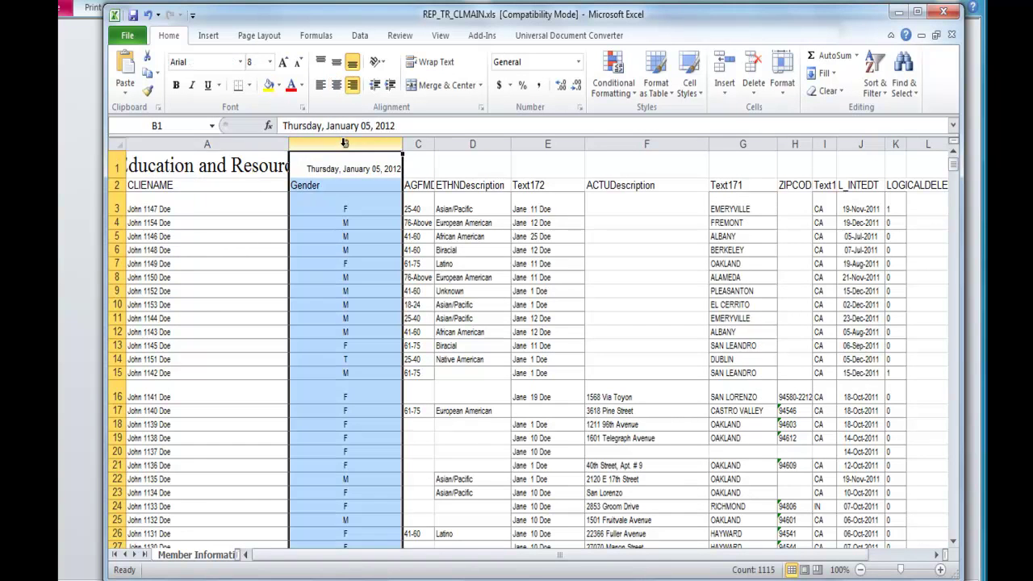
left_click(601, 206)
left_click(203, 290)
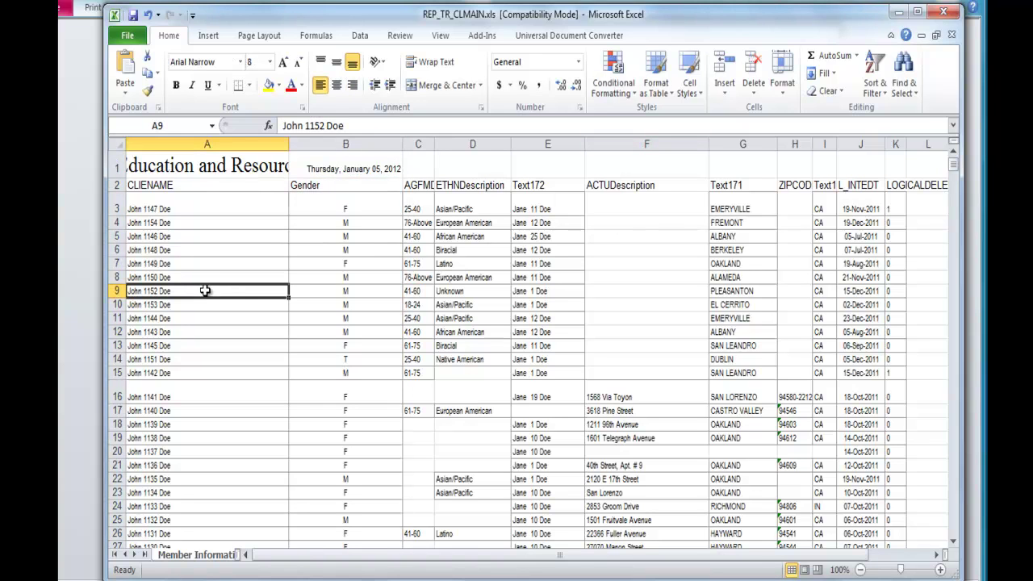
left_click(937, 555)
left_click(937, 554)
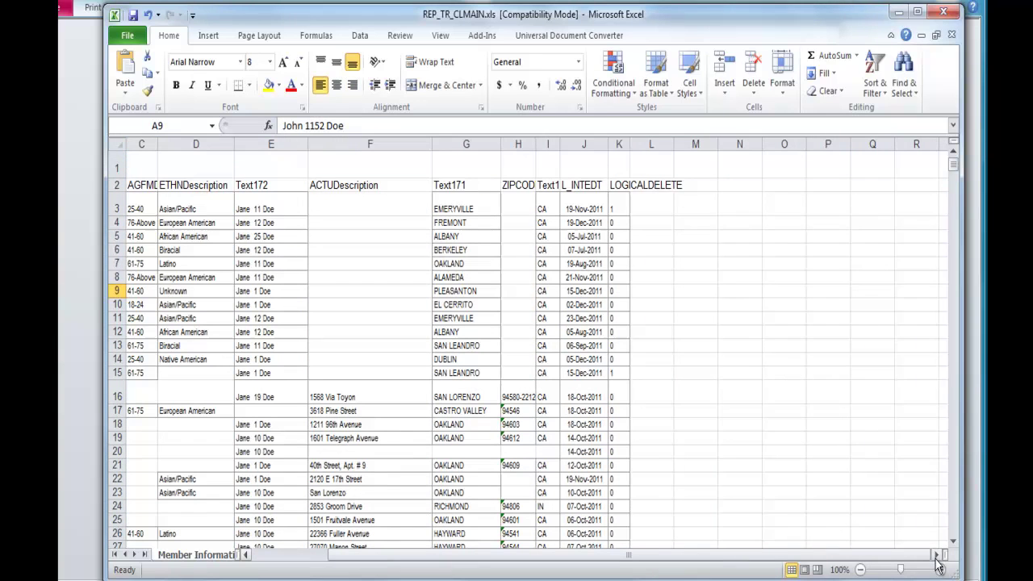
left_click(246, 555)
left_click(245, 554)
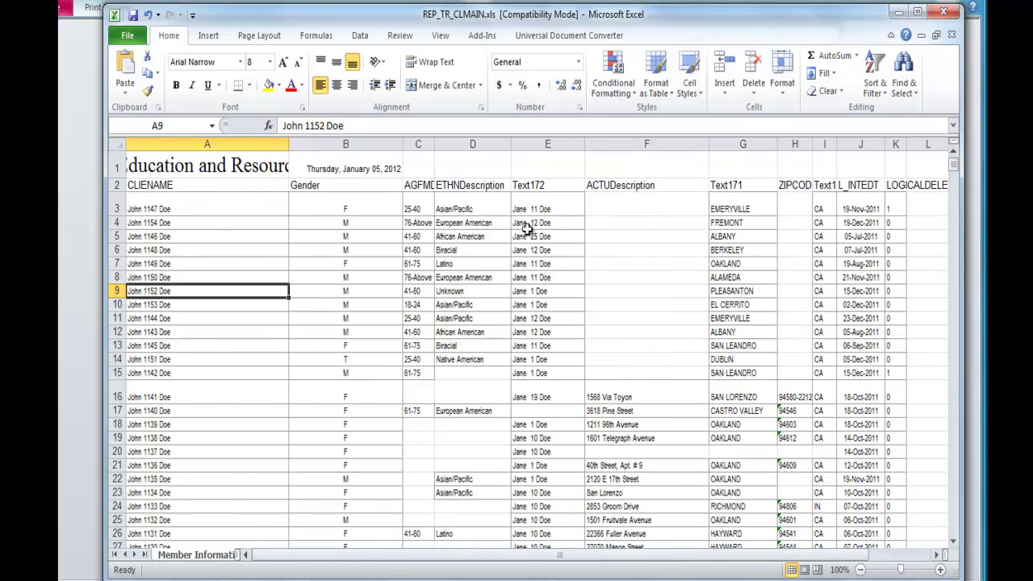
Close the exported workbook without saving and finish the export without saving its steps
left_click(938, 19)
left_click(322, 422)
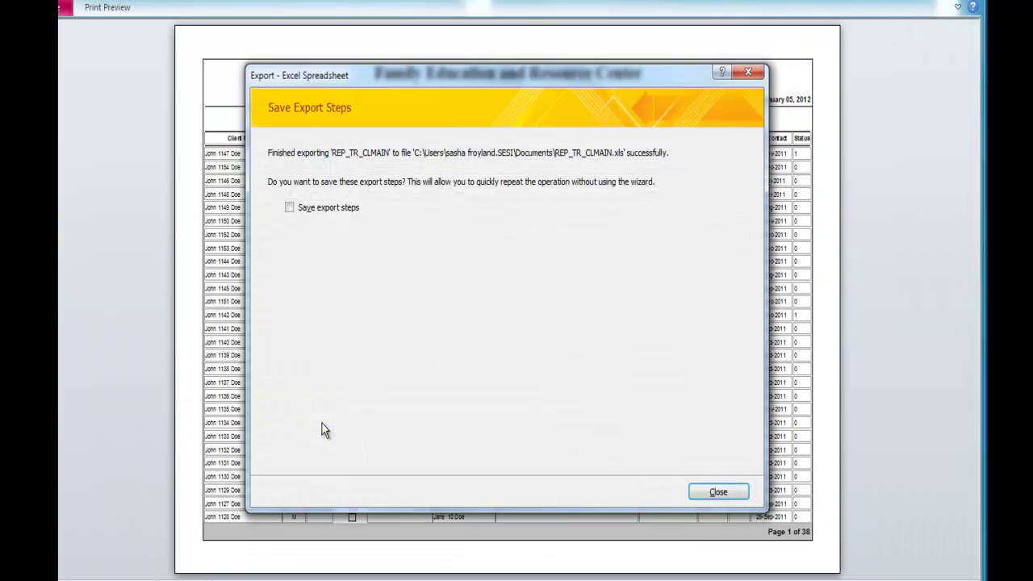
left_click(716, 490)
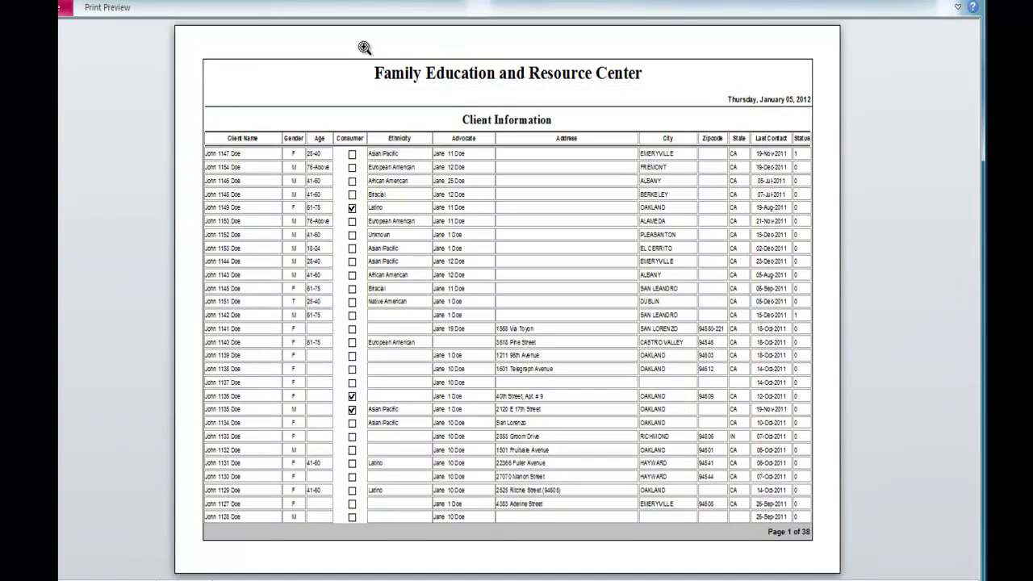
Zoom in on the report page, then close the print preview
left_click(743, 64)
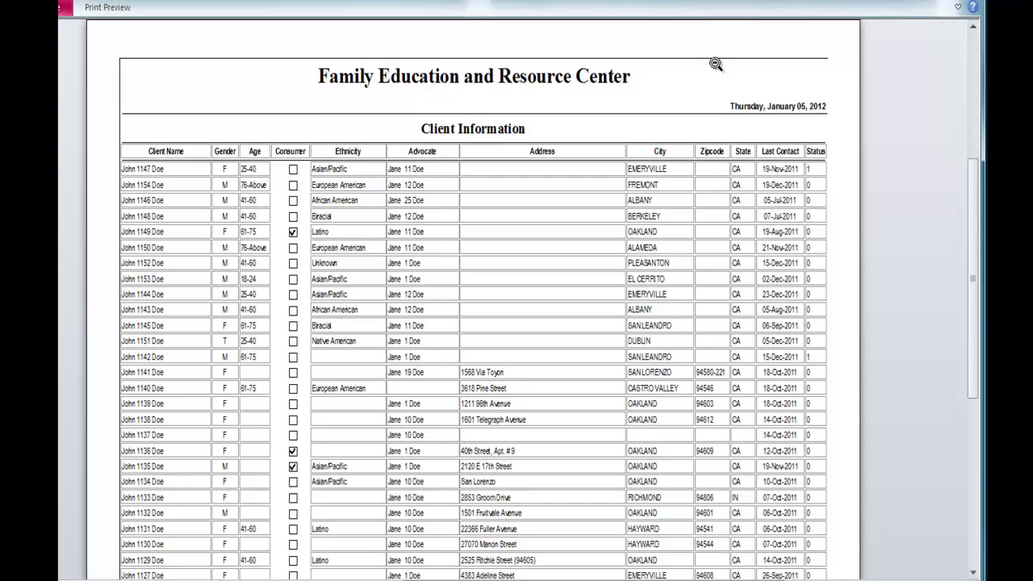
left_click(107, 7)
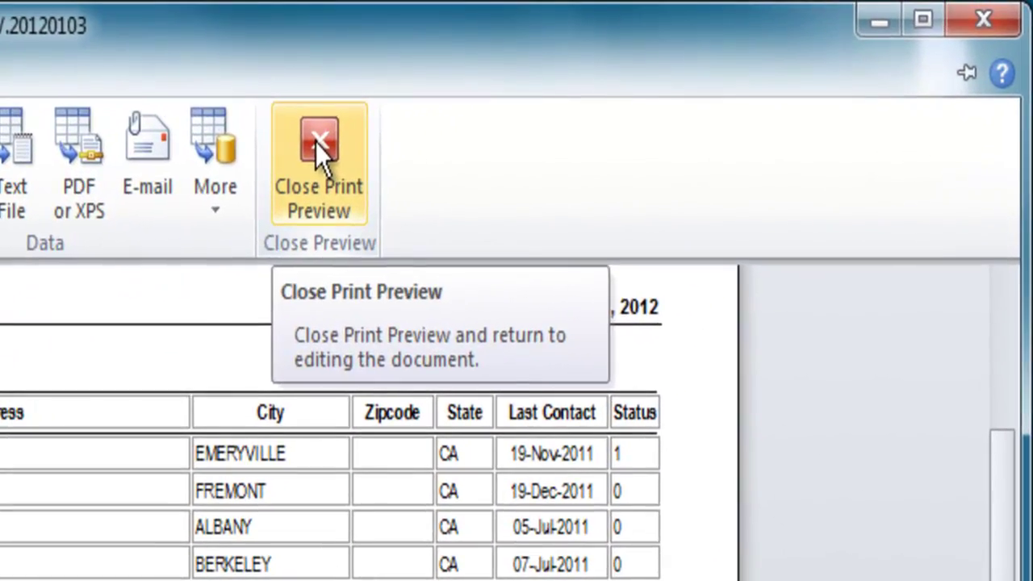
left_click(673, 42)
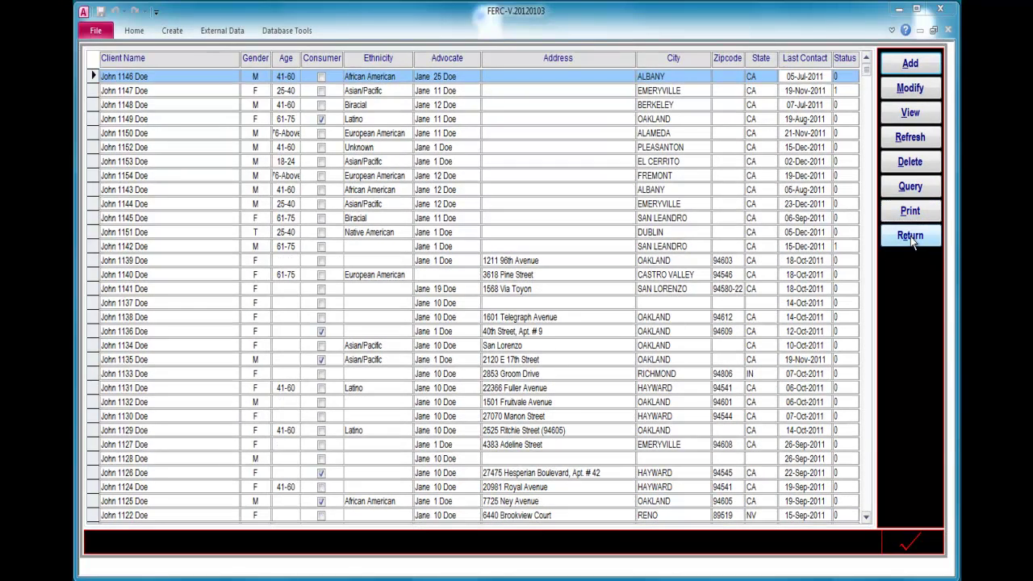
Close the client list to return to the main menu
left_click(911, 236)
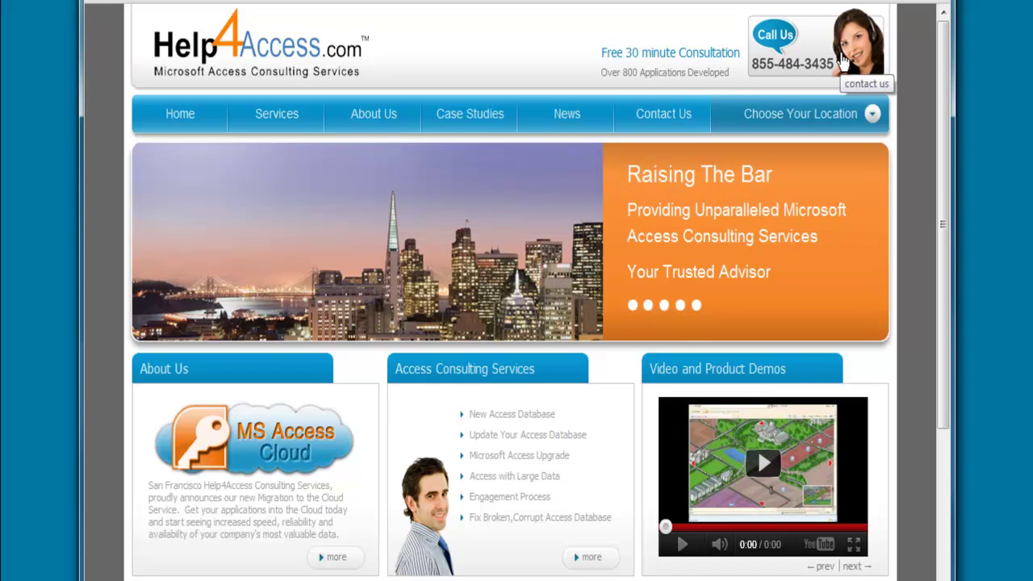
left_click(841, 62)
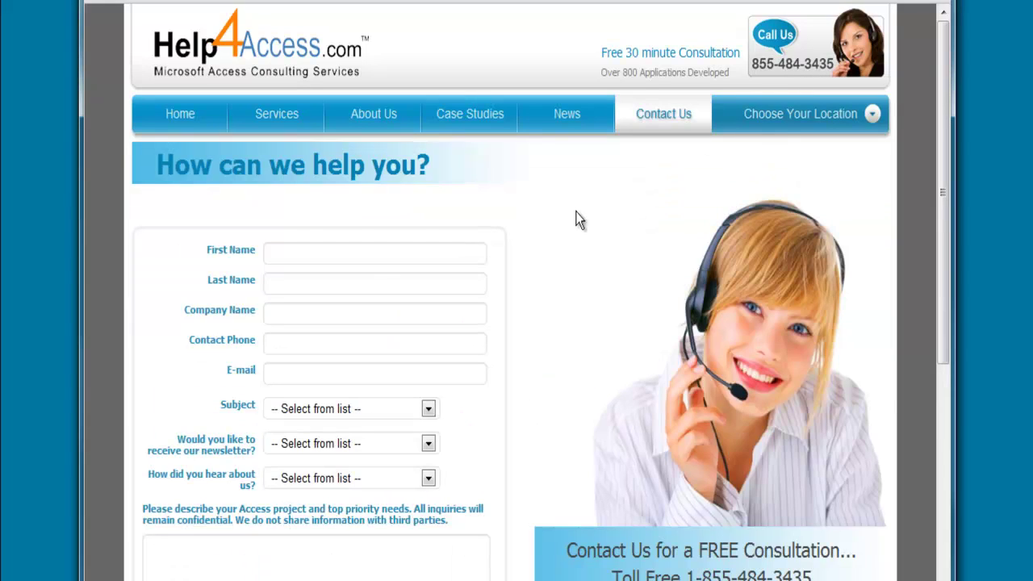
left_click(328, 256)
left_click_drag(939, 157, 935, 258)
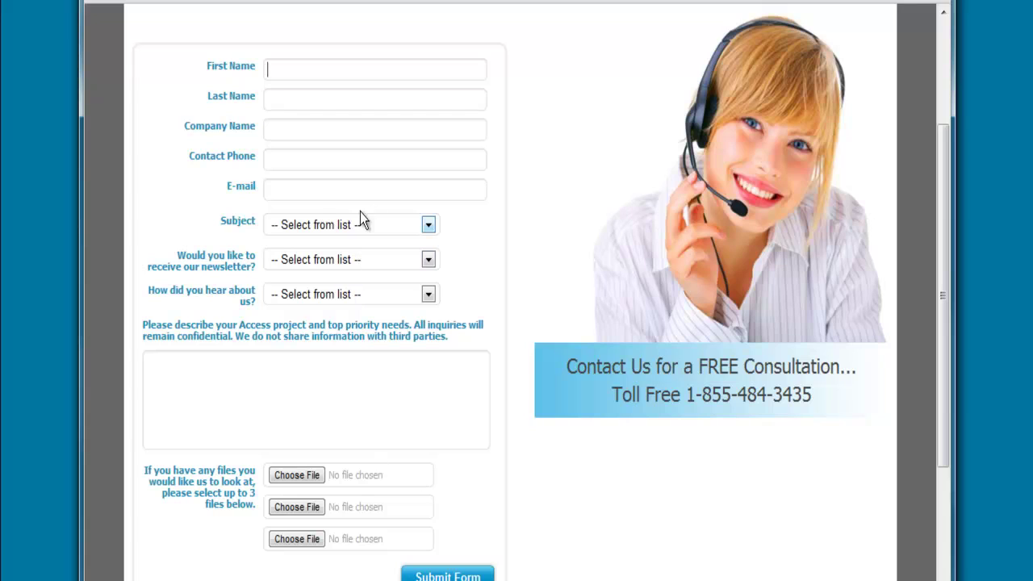
left_click(271, 380)
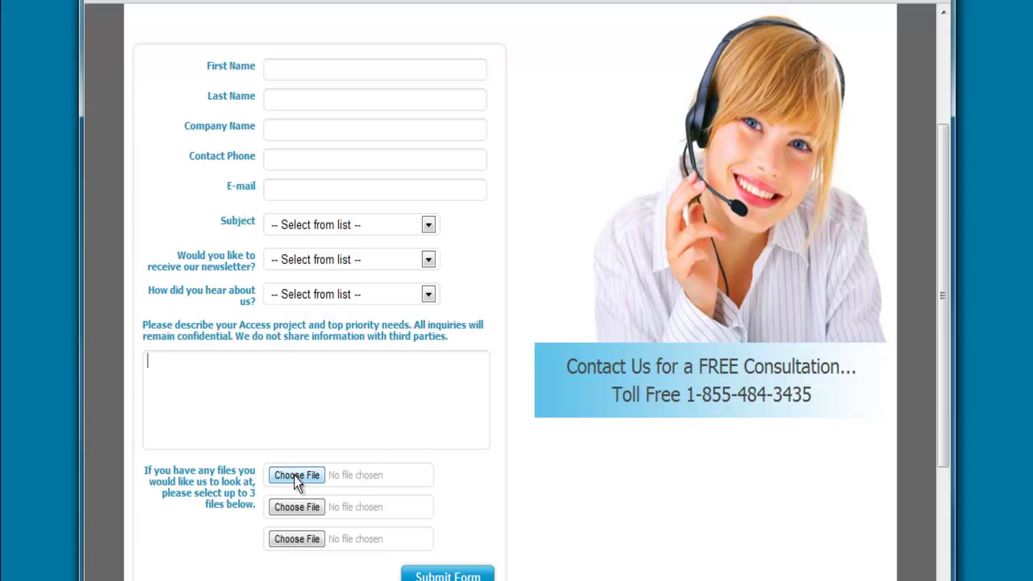